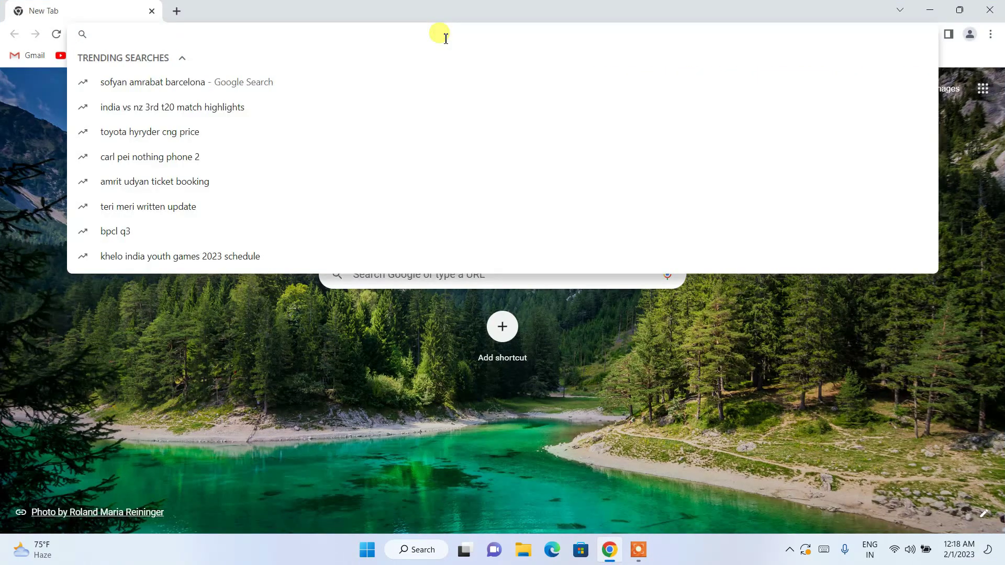
- Search Google for 'microsoft visual studio download' using the address-bar suggestions
type("microsof")
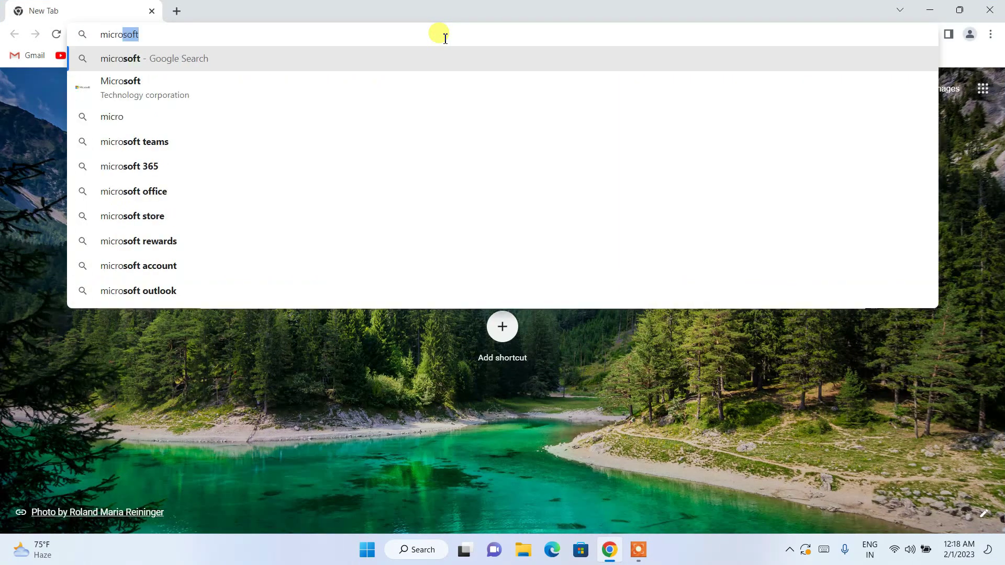
type("t visua")
key("Down")
key("Down")
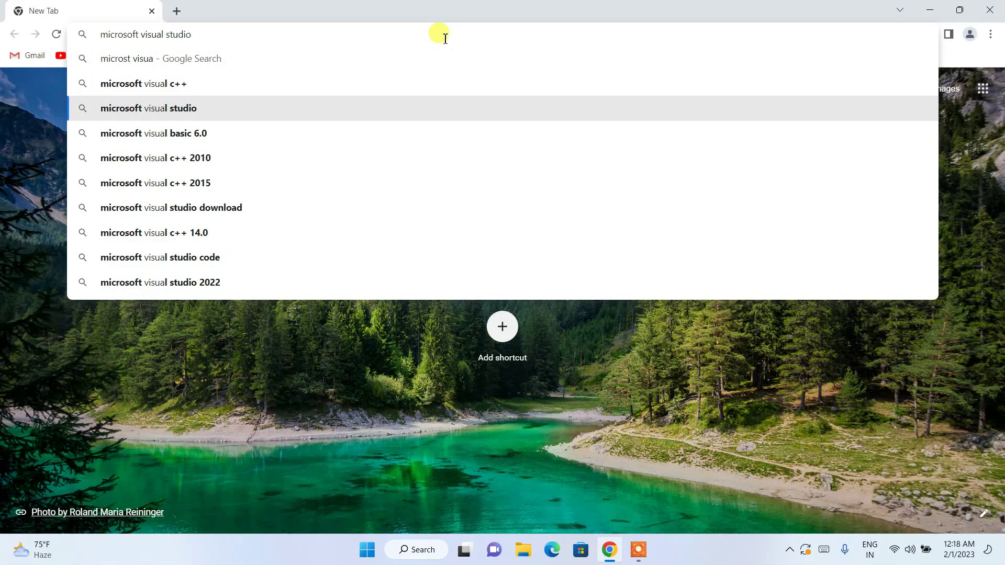
key("Down")
key("Down")
key("Down")
key("Down")
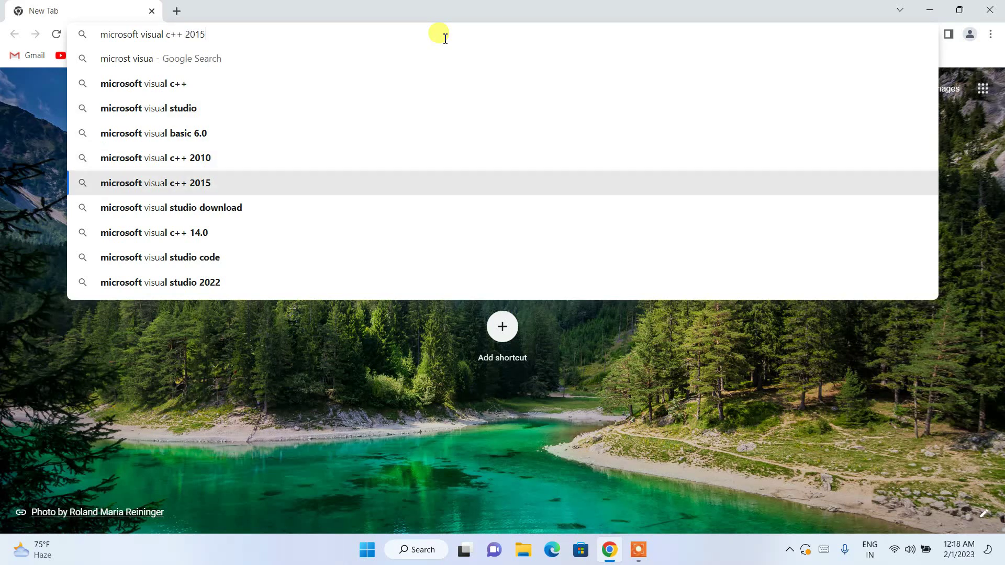
key("Return")
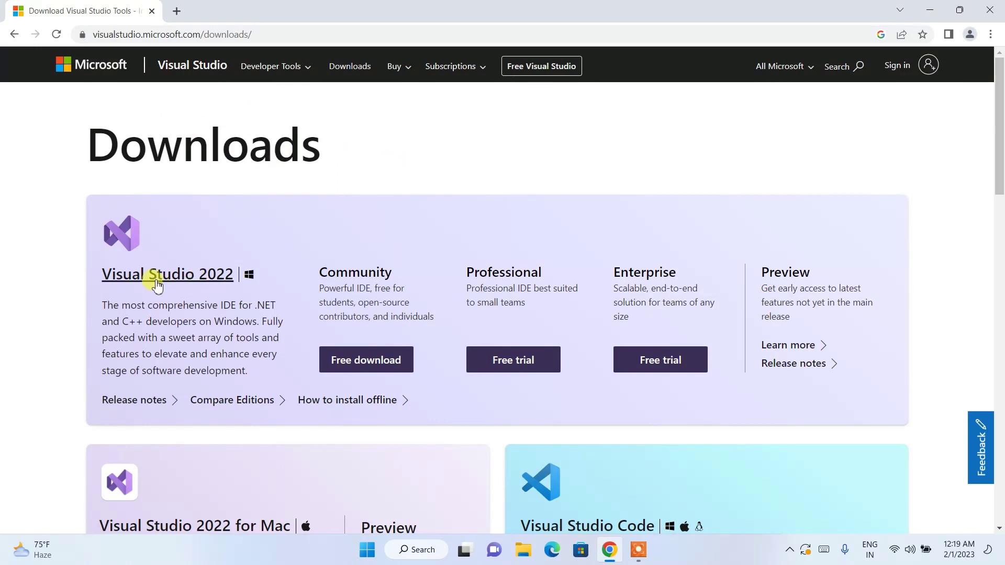
- Start the Free download of Visual Studio 2022 Community from the Downloads page
left_click_drag(92, 273, 249, 269)
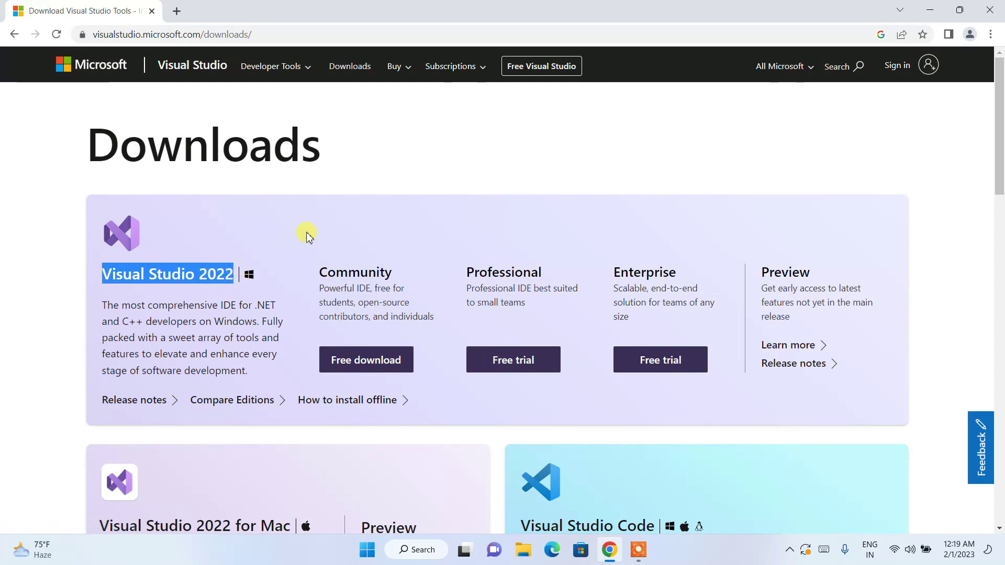
scroll(313, 230, "down", 5)
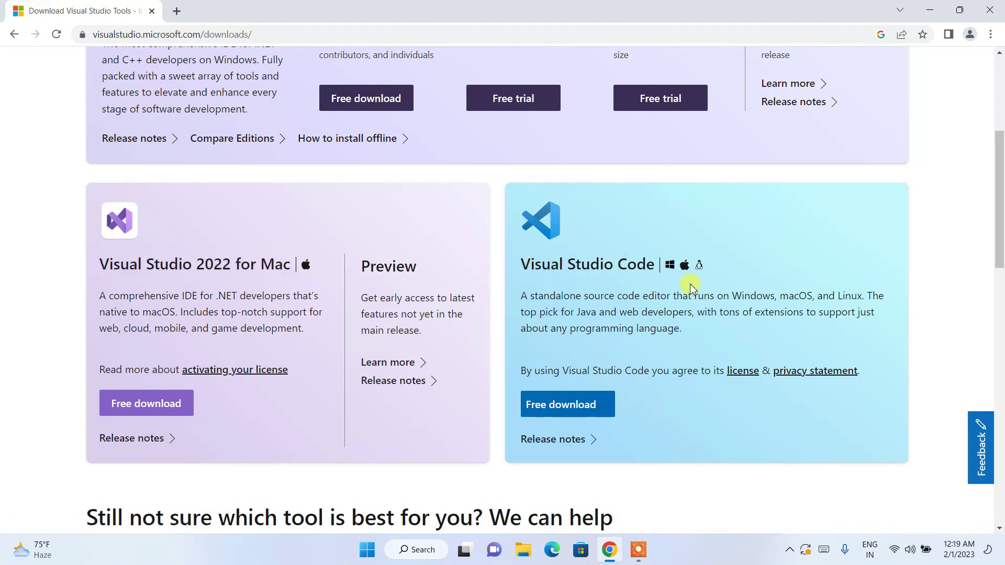
scroll(690, 282, "up", 5)
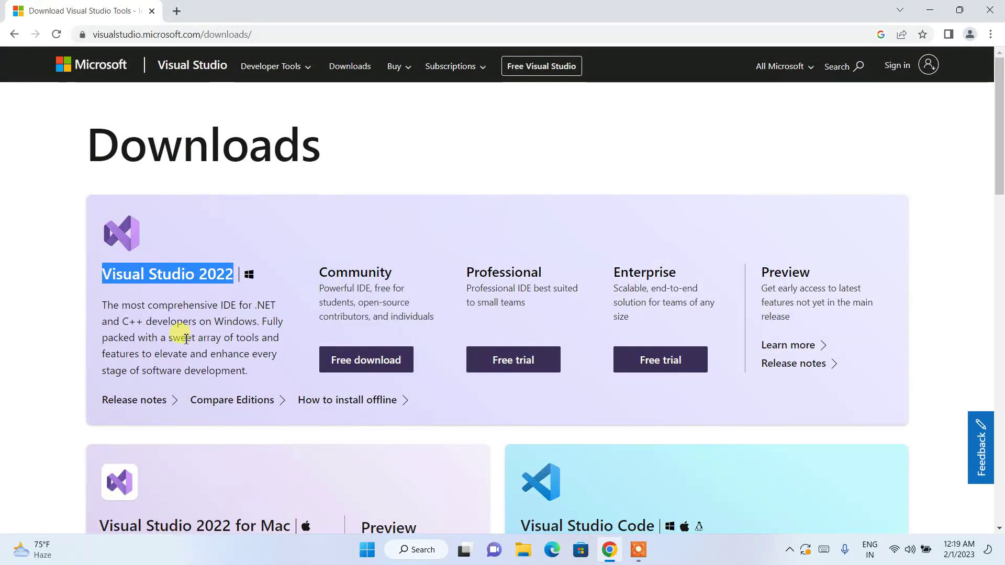
left_click(284, 308)
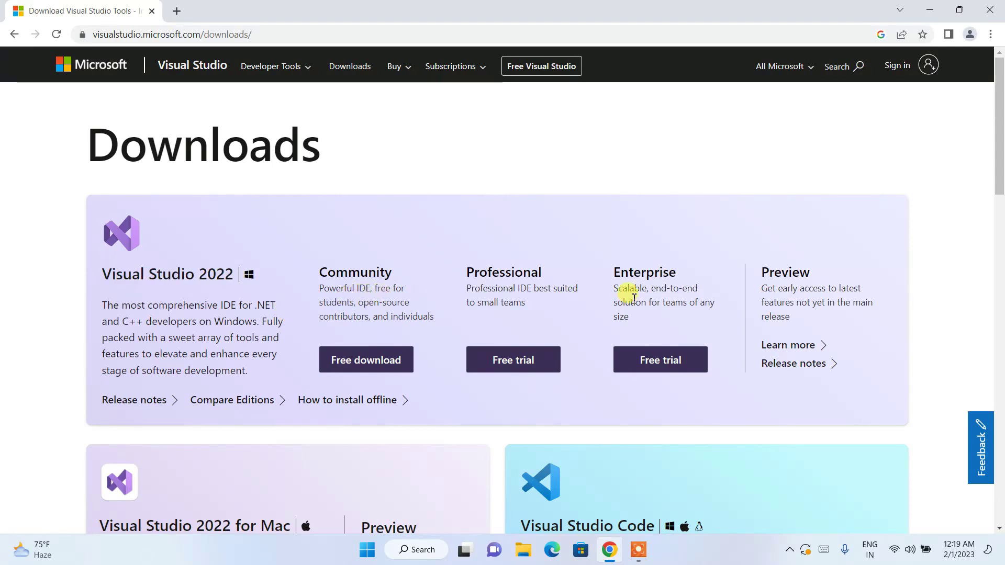
scroll(225, 340, "down", 3)
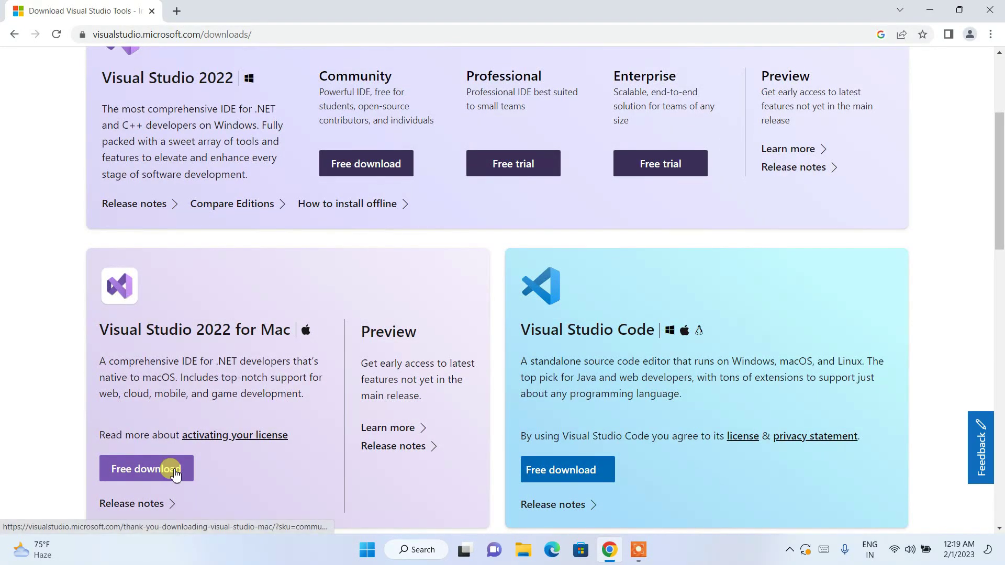
scroll(273, 435, "up", 3)
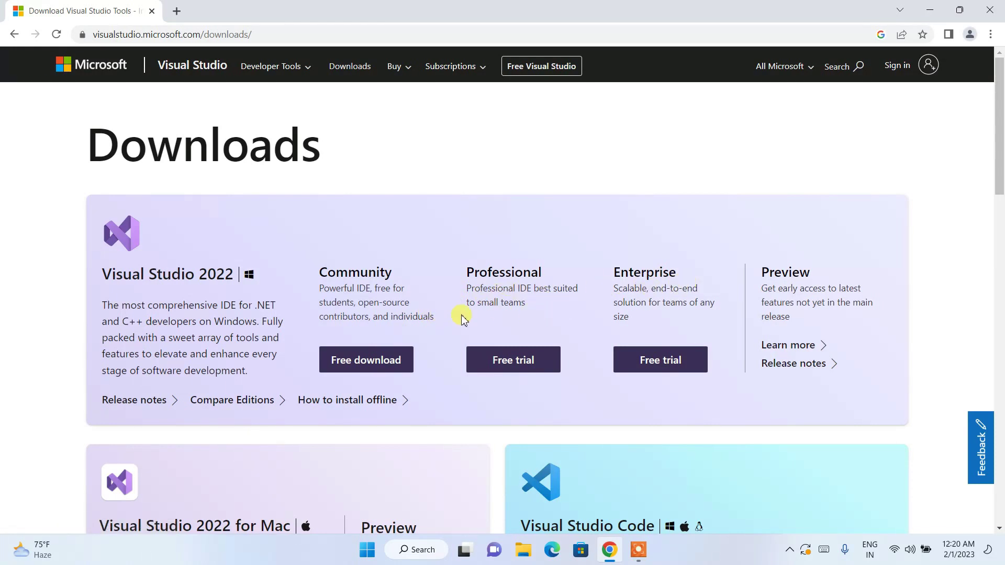
left_click(365, 364)
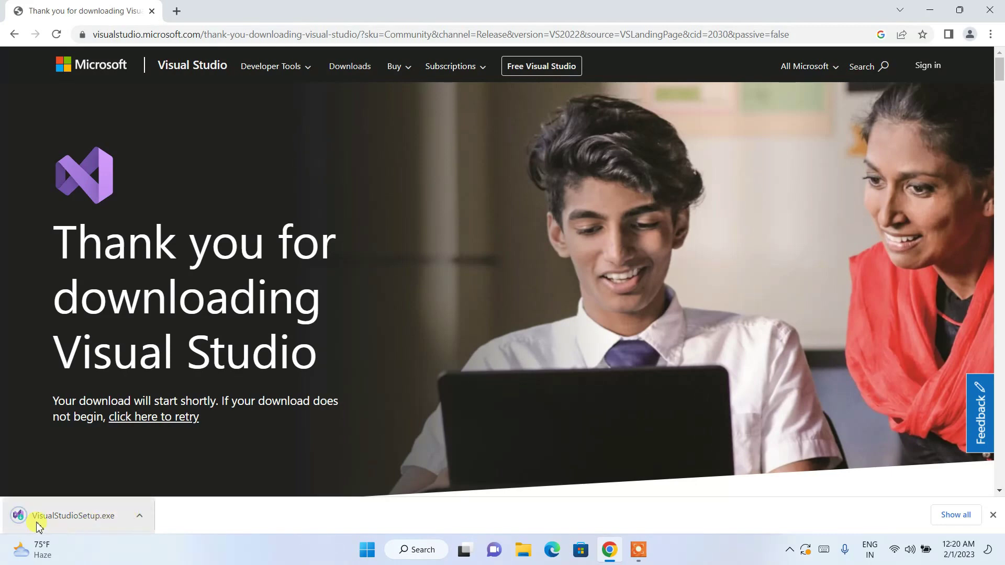
- Run VisualStudioSetup.exe from the download bar and minimize Chrome
left_click(71, 519)
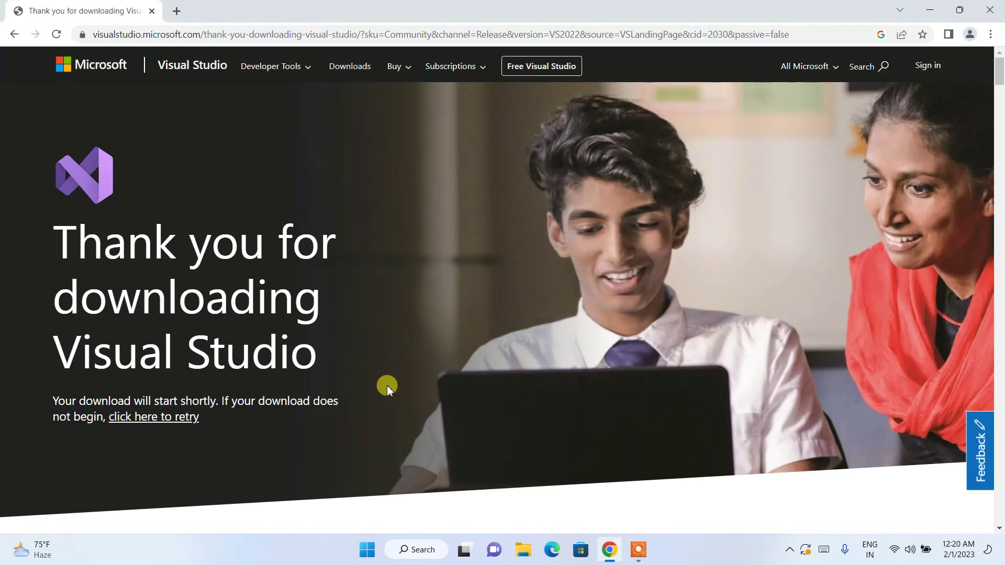
left_click(933, 9)
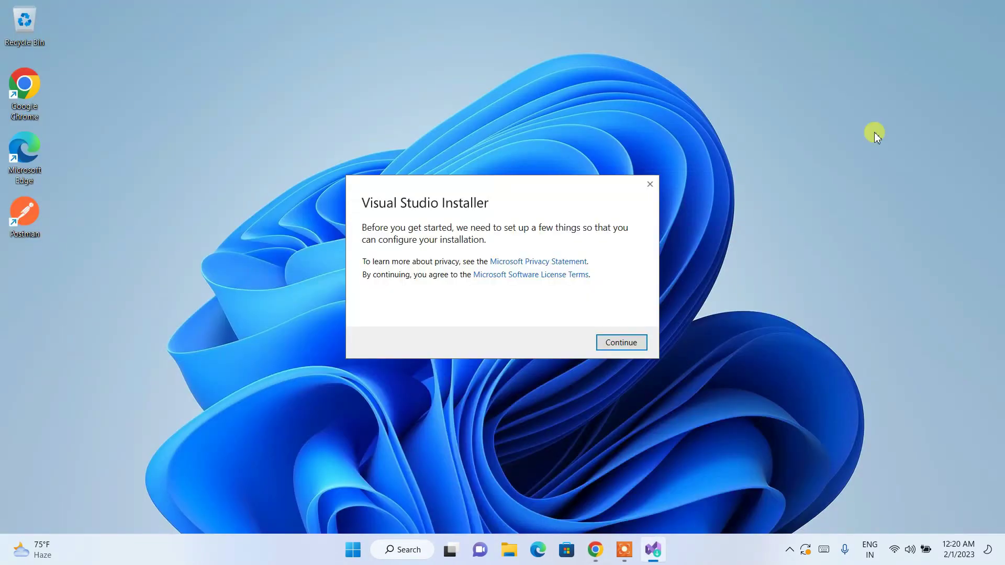
- Accept the licence terms and tick the ASP.NET and web development workload
left_click(618, 341)
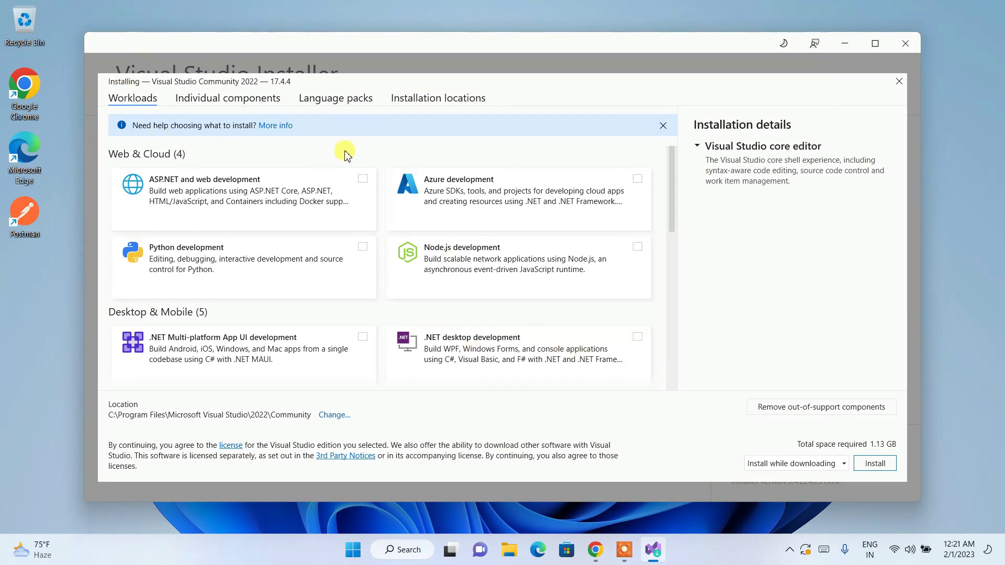
left_click(240, 188)
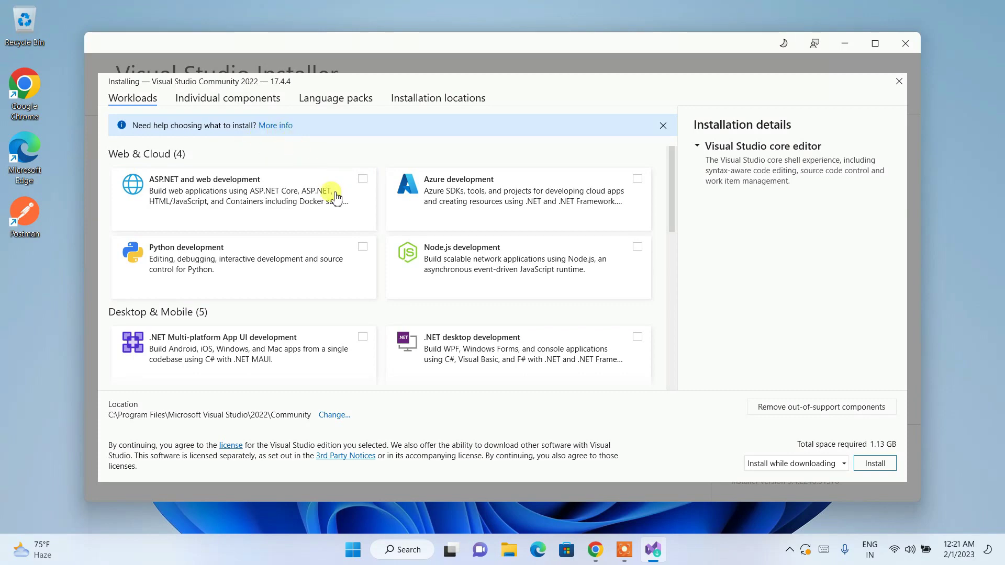
scroll(335, 233, "down", 8)
scroll(338, 238, "up", 4)
scroll(337, 238, "up", 5)
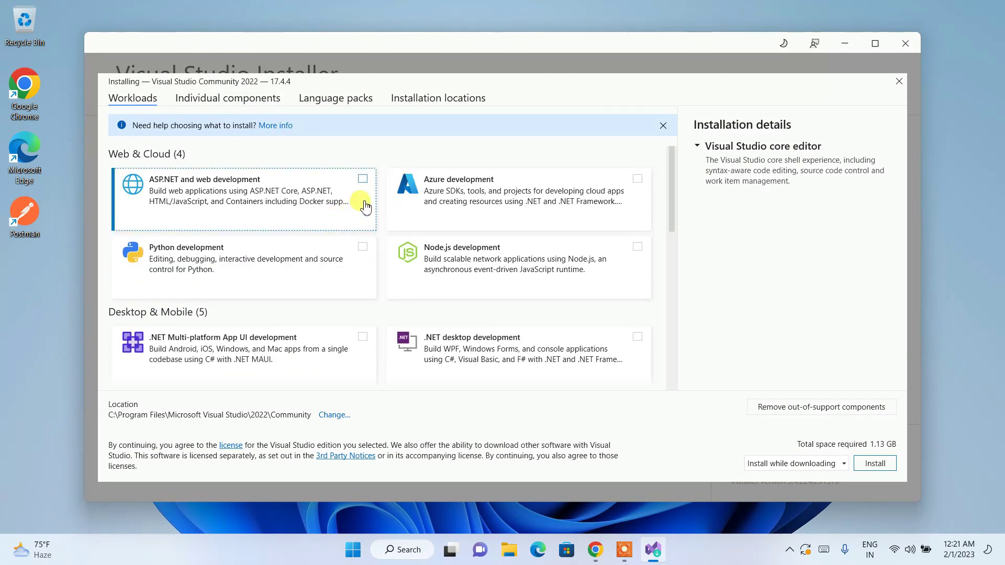
left_click(356, 208)
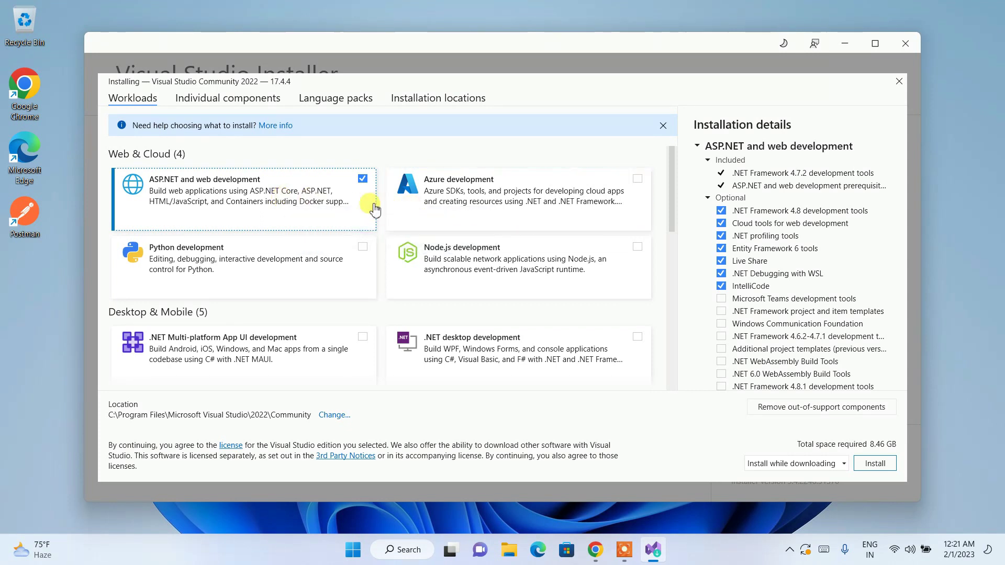
- Tick the Azure, Python and Node.js workloads, then untick all three again
left_click(577, 200)
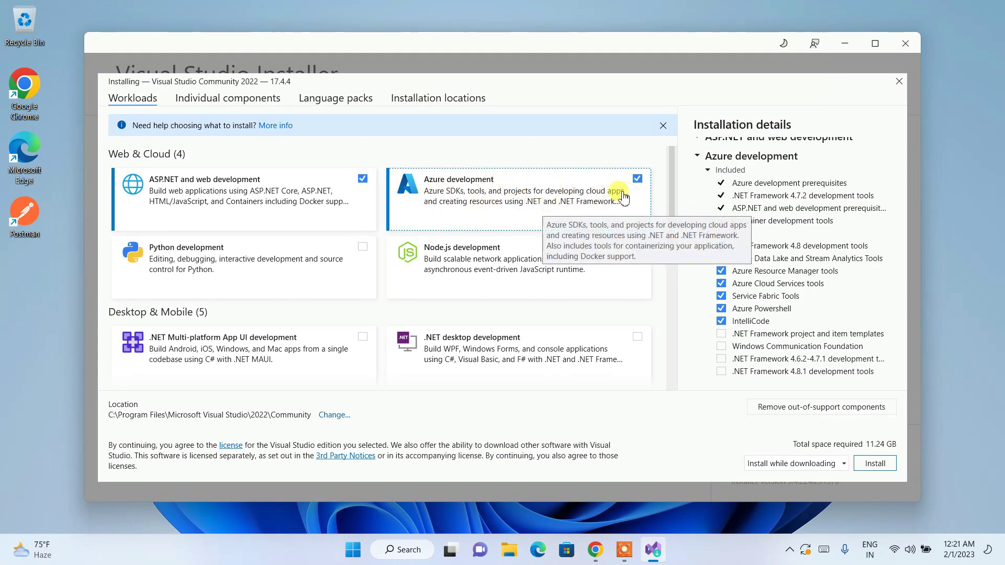
left_click(327, 268)
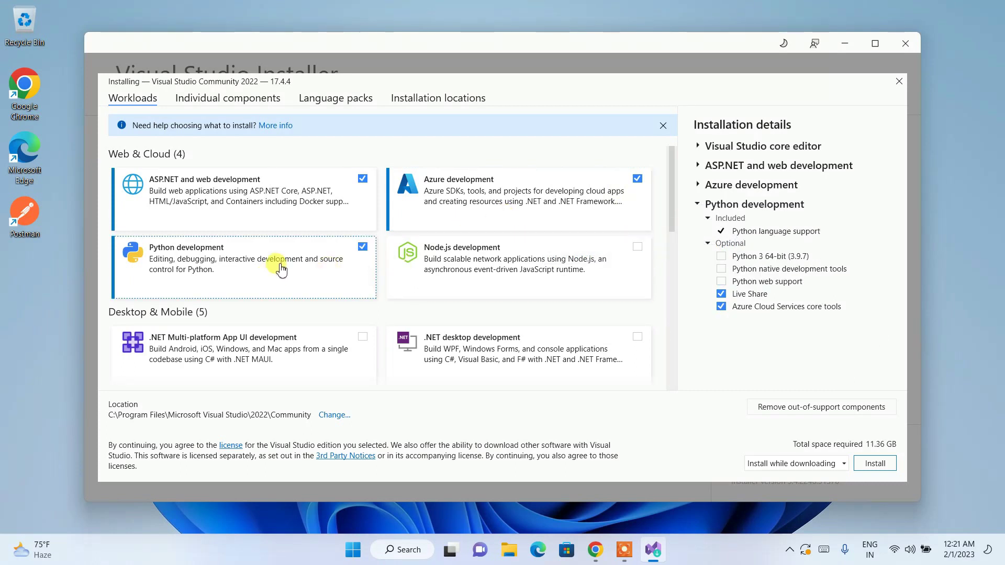
left_click(525, 255)
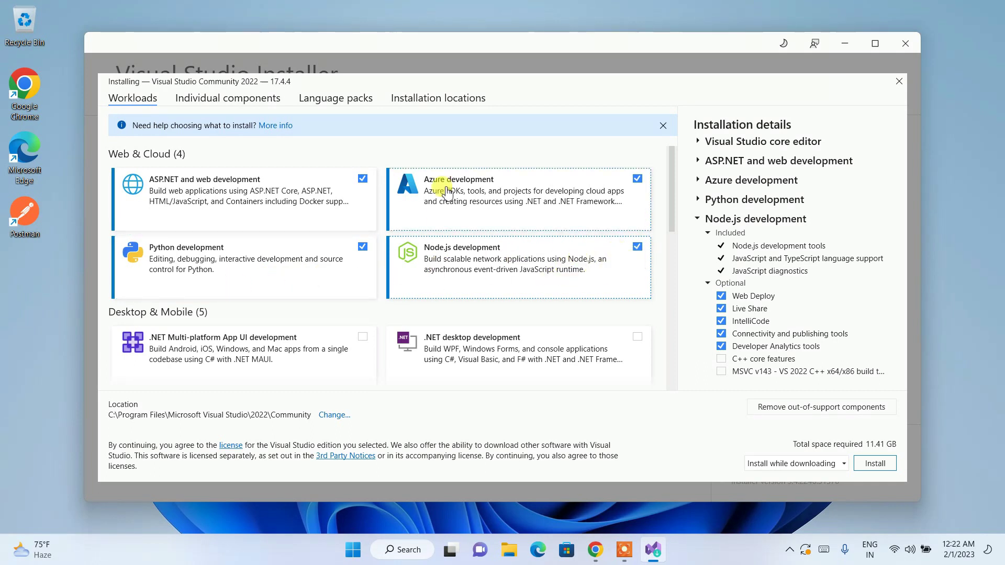
left_click(567, 189)
left_click(543, 257)
left_click(309, 275)
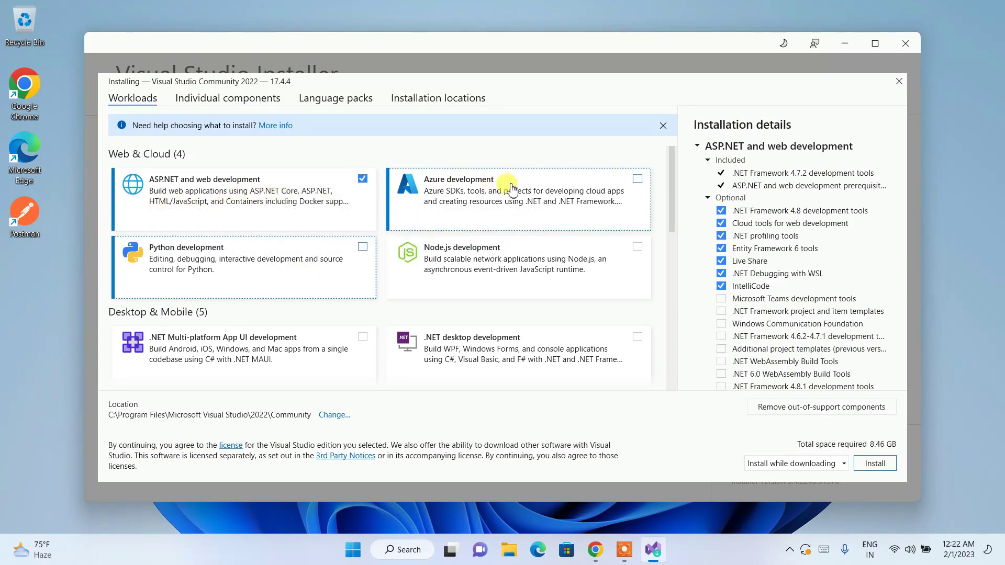
- Add the .NET desktop development workload
scroll(509, 189, "down", 1)
scroll(508, 190, "down", 1)
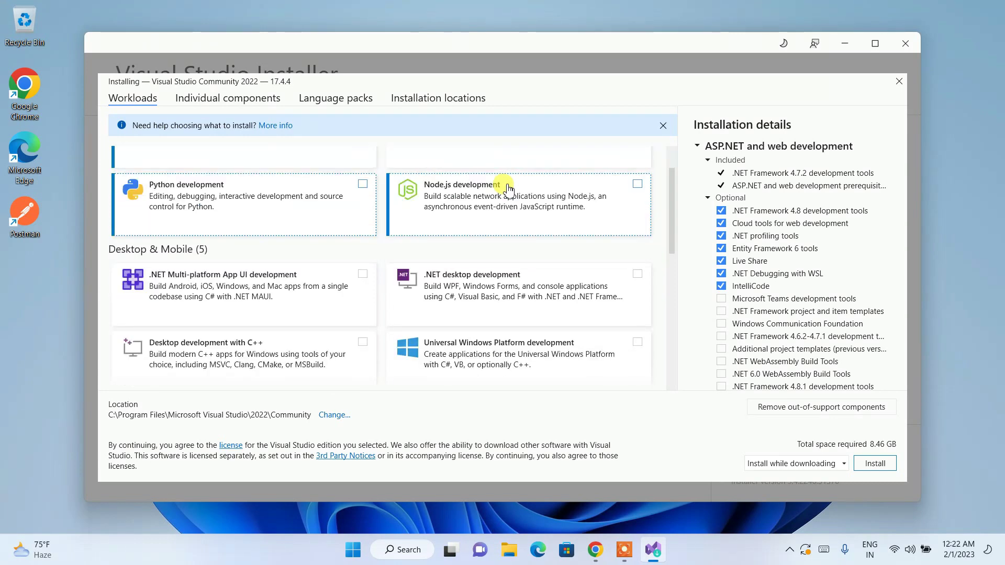
scroll(460, 220, "down", 1)
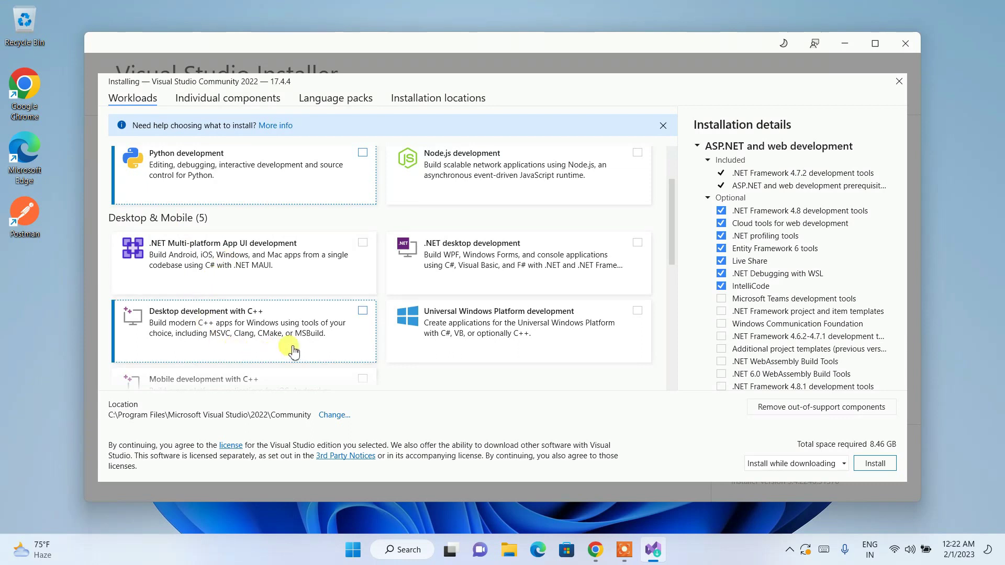
left_click(520, 256)
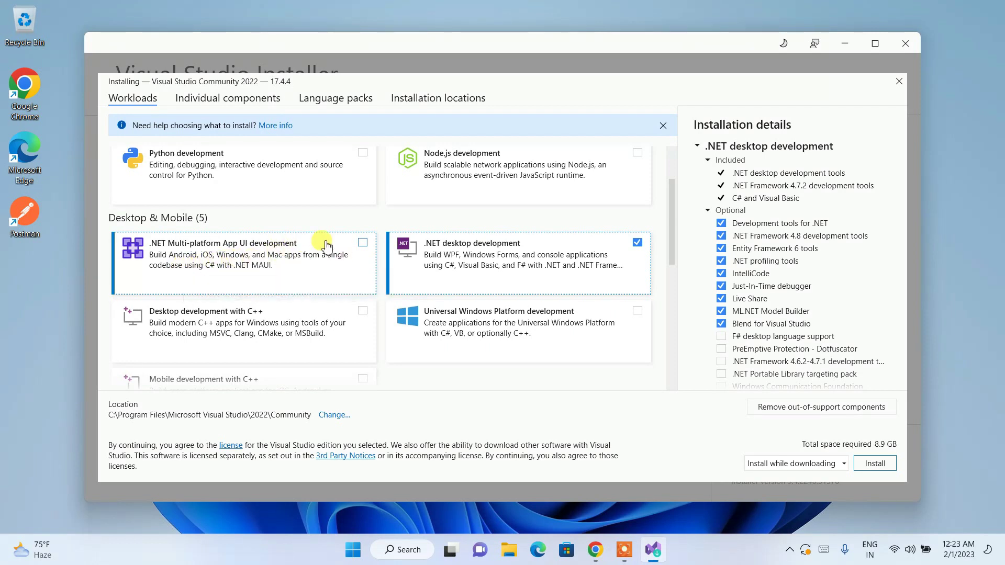
- Add Desktop development with C++ and Universal Windows Platform development, totalling 23.06 GB
scroll(325, 246, "down", 1)
left_click(314, 285)
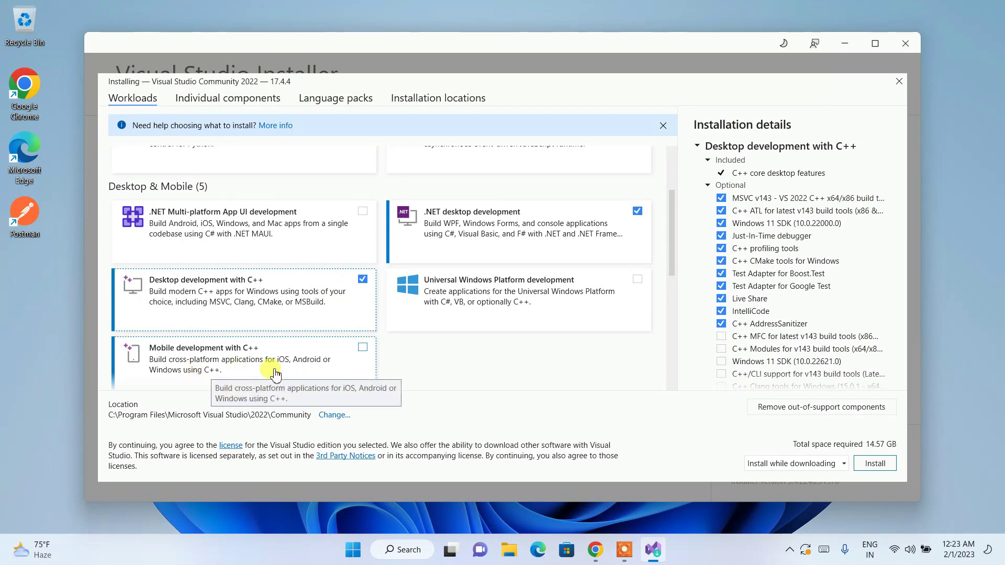
left_click(515, 299)
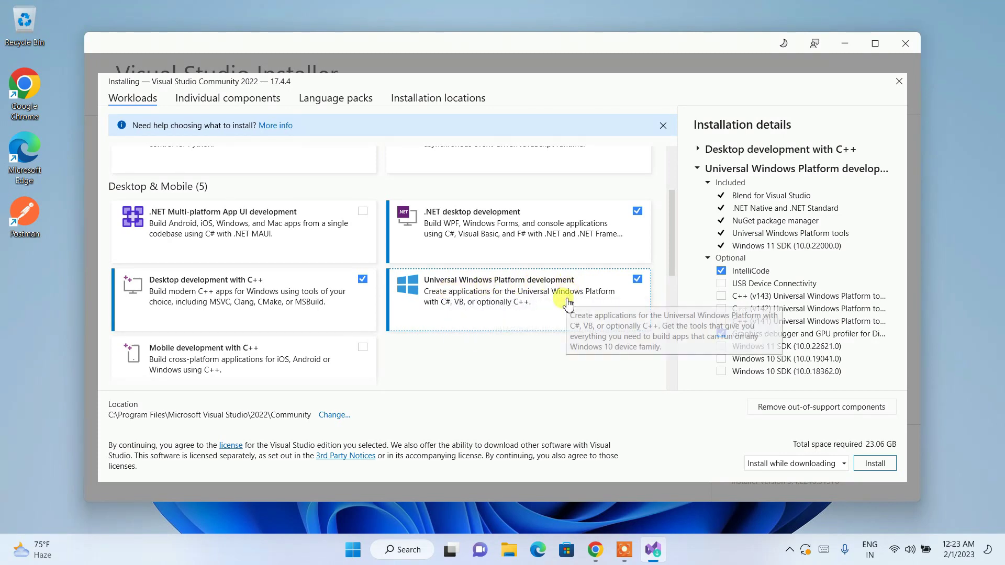
scroll(568, 301, "down", 1)
scroll(568, 301, "down", 1)
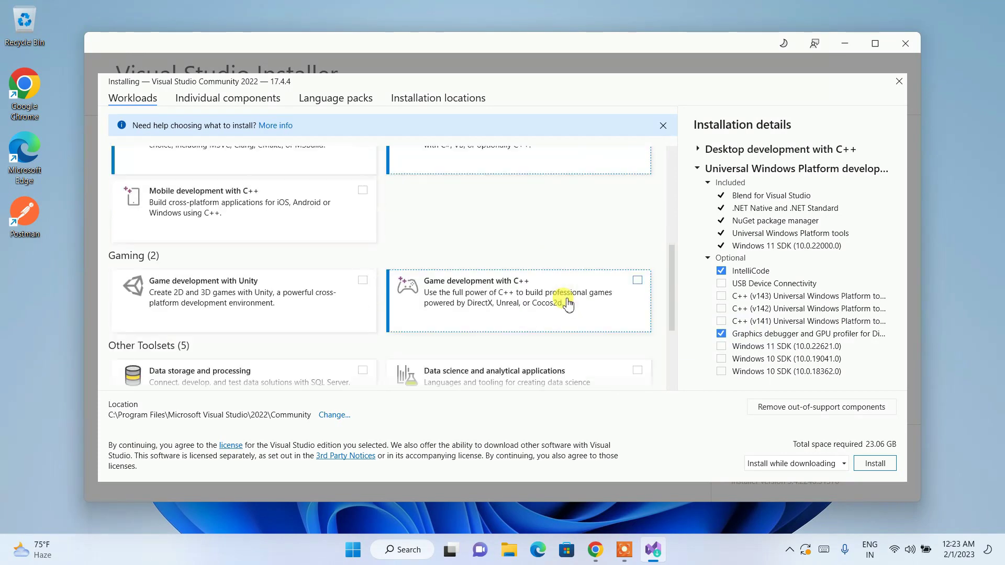
scroll(568, 300, "down", 1)
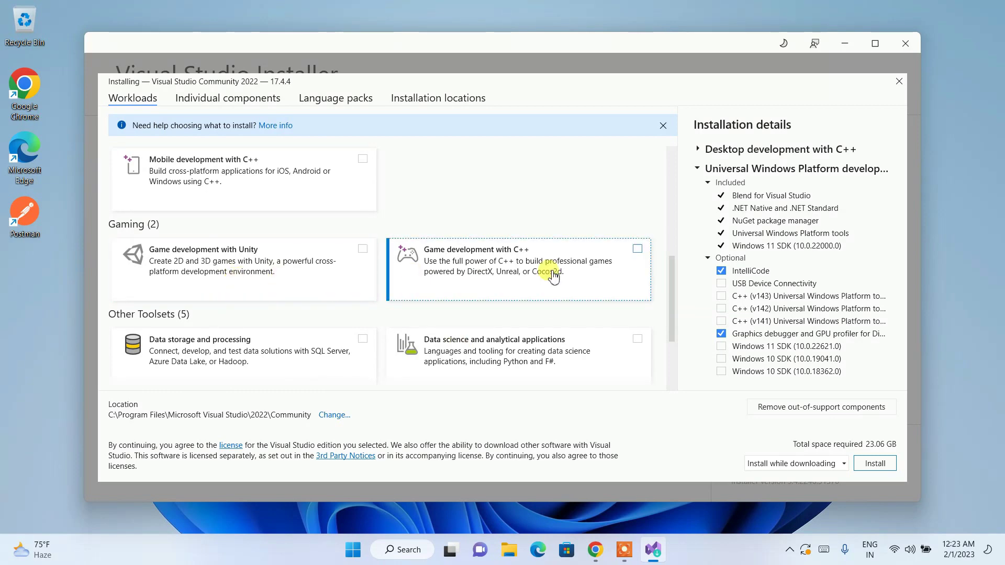
scroll(571, 275, "down", 1)
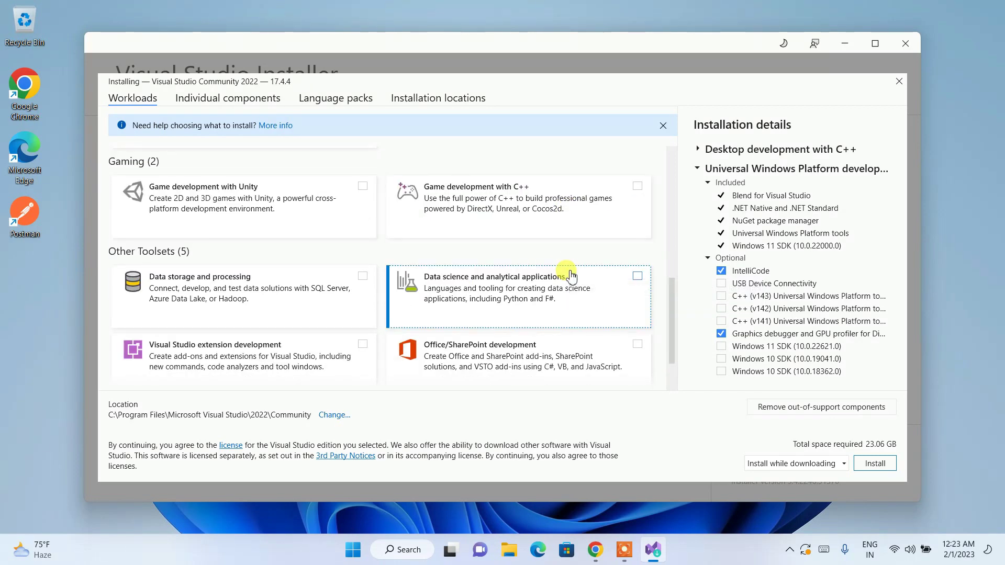
scroll(570, 276, "down", 1)
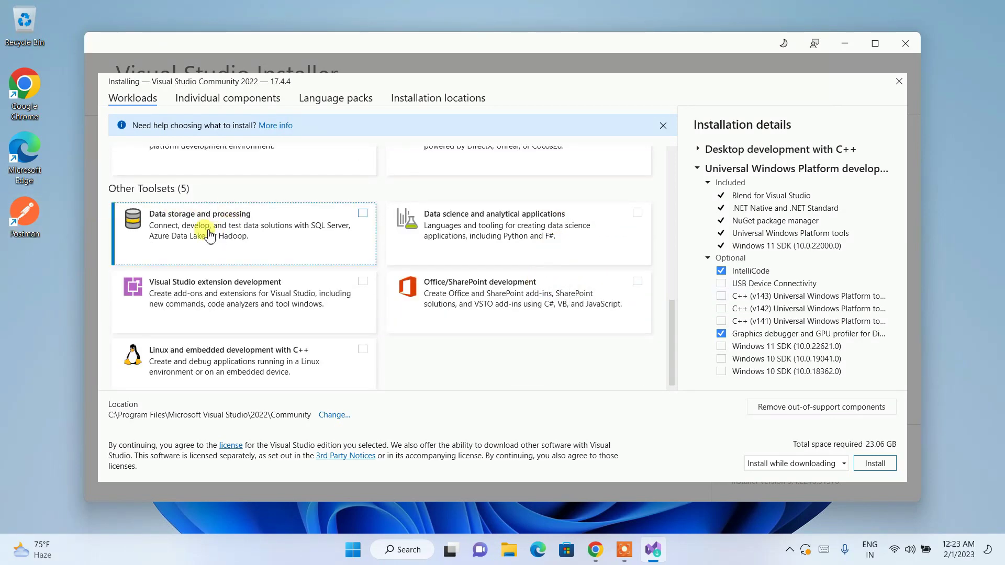
- Add Data storage and processing (24.4 GB total) and install Visual Studio Community 2022 17.4.4
left_click(236, 232)
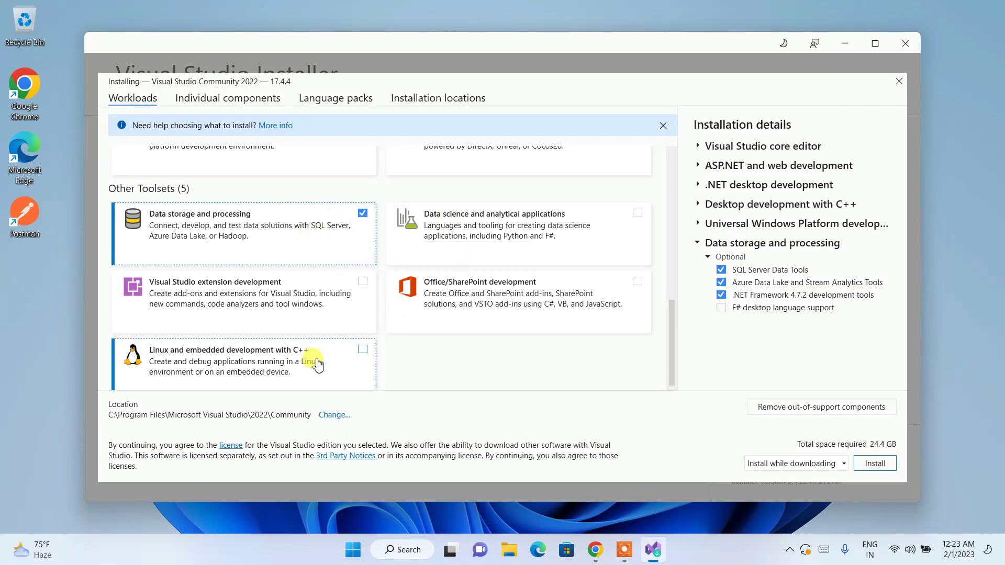
scroll(306, 308, "down", 1)
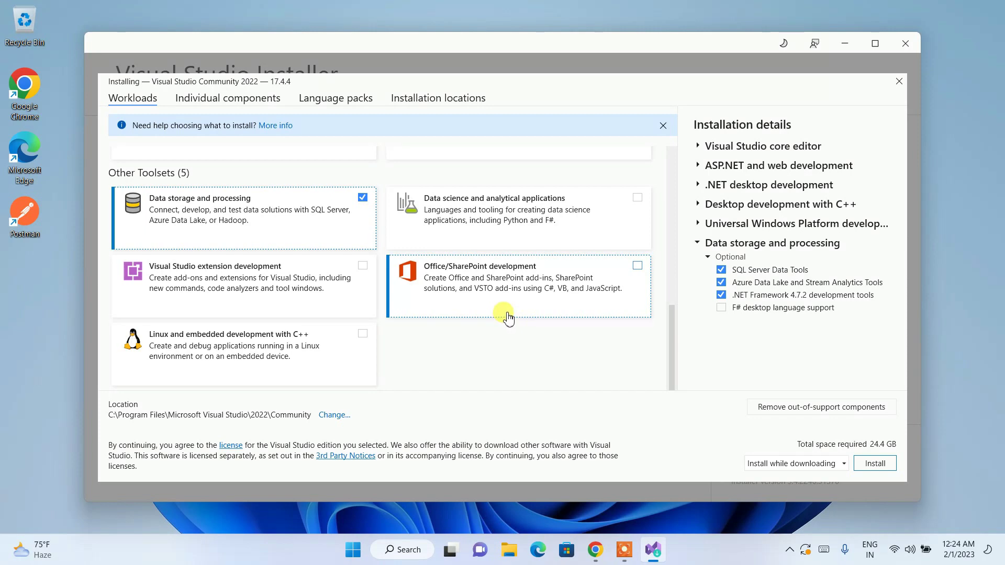
scroll(506, 314, "up", 5)
scroll(507, 314, "up", 3)
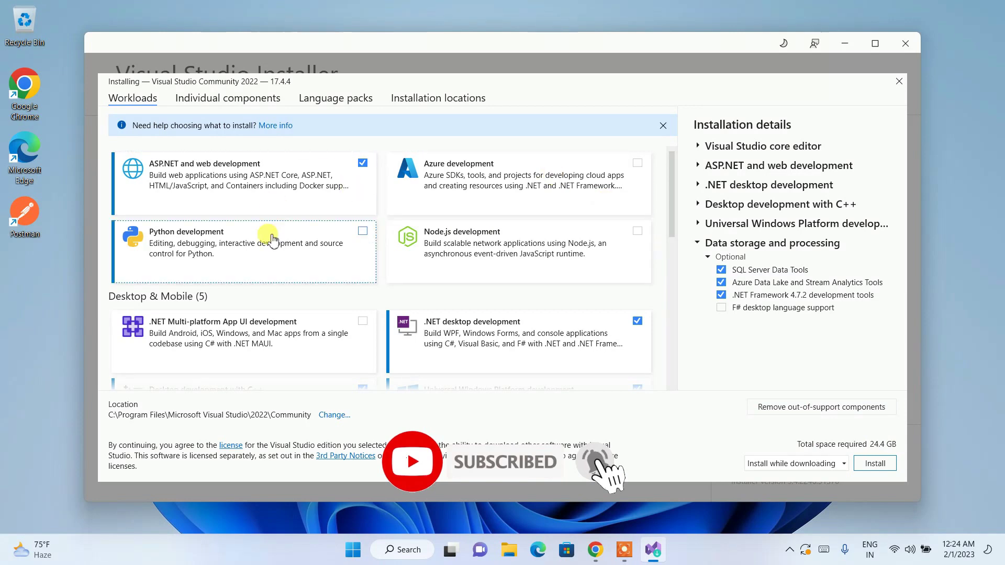
scroll(524, 332, "down", 3)
scroll(523, 332, "down", 3)
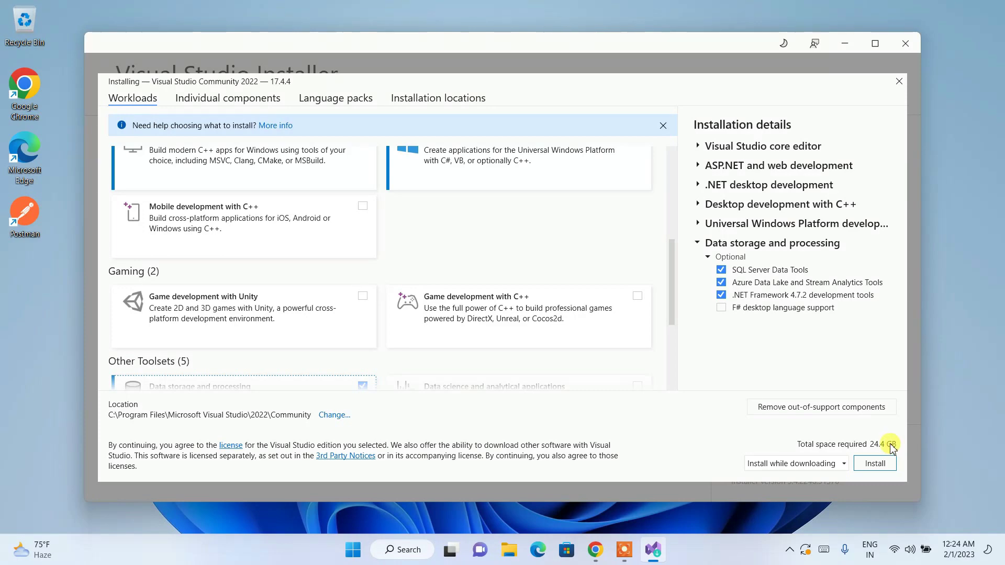
scroll(434, 241, "up", 4)
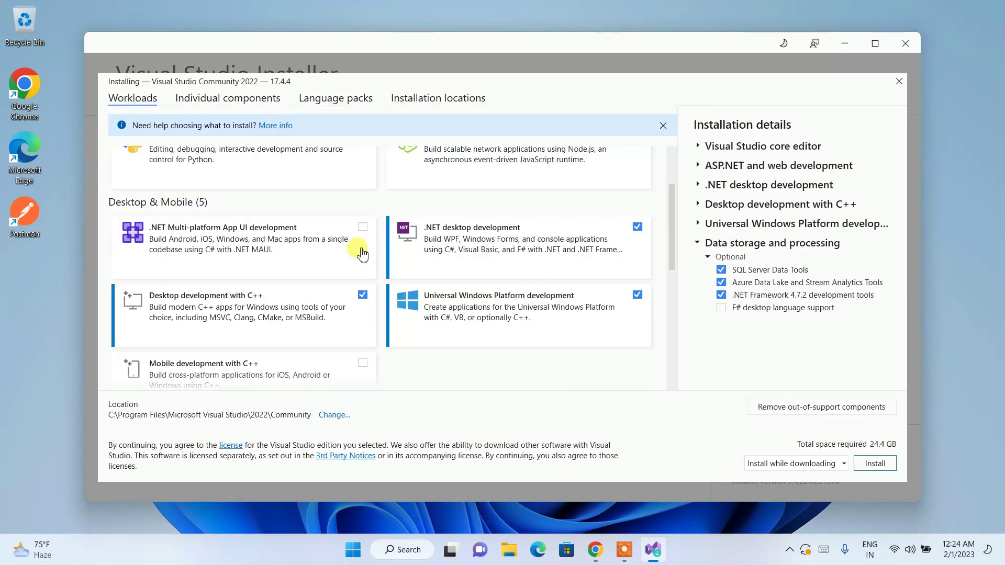
left_click(885, 464)
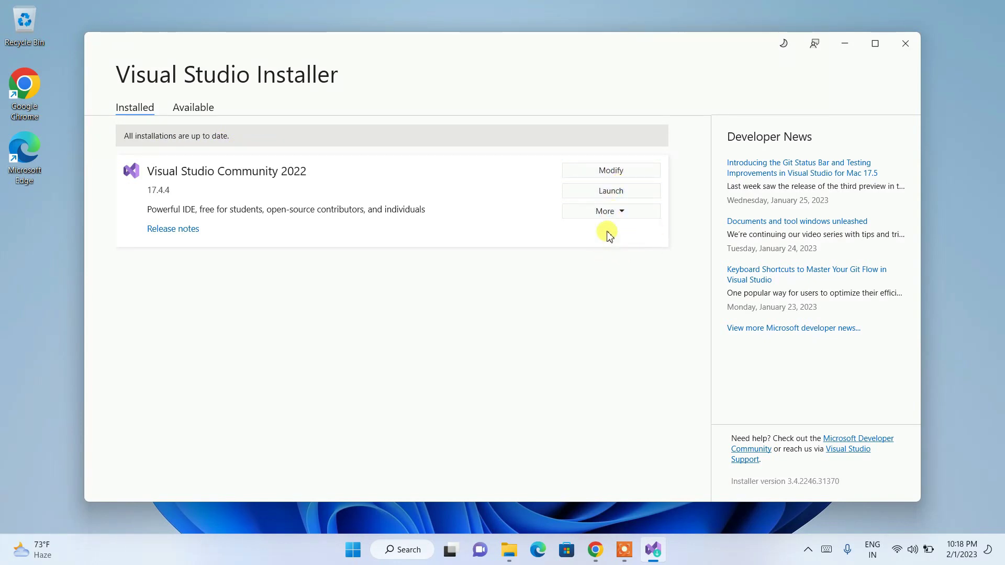
- Launch Visual Studio Community 2022 and minimize the installer window
left_click(615, 197)
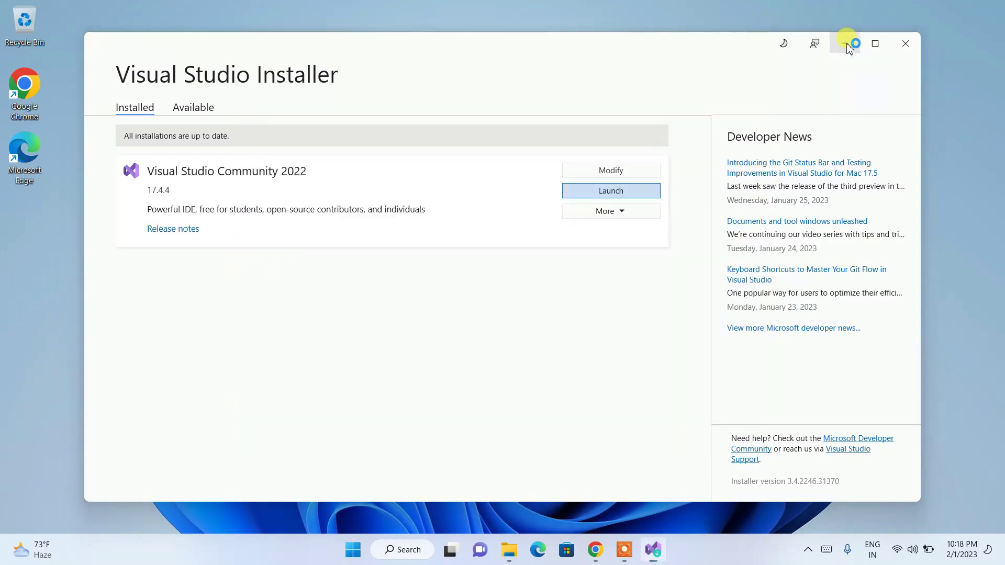
left_click(846, 44)
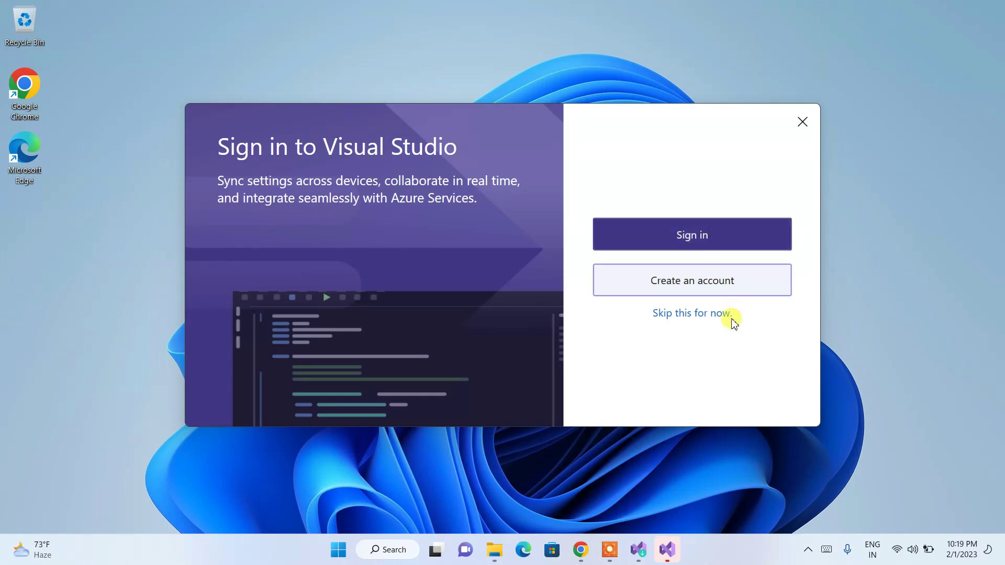
- Skip signing in to Visual Studio for now
left_click(693, 291)
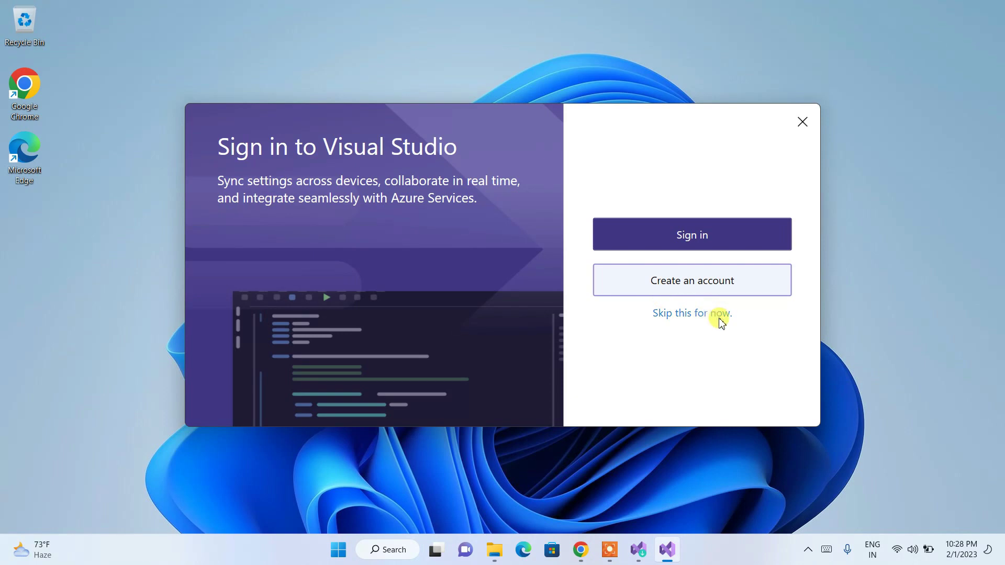
left_click(692, 317)
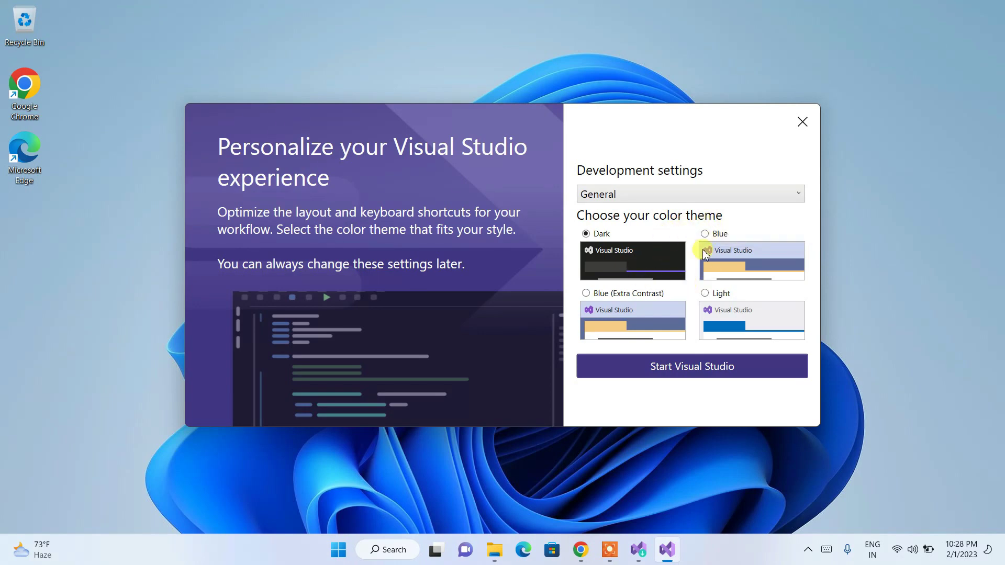
- After previewing the Blue theme, start Visual Studio with General development settings
left_click(722, 262)
left_click(690, 368)
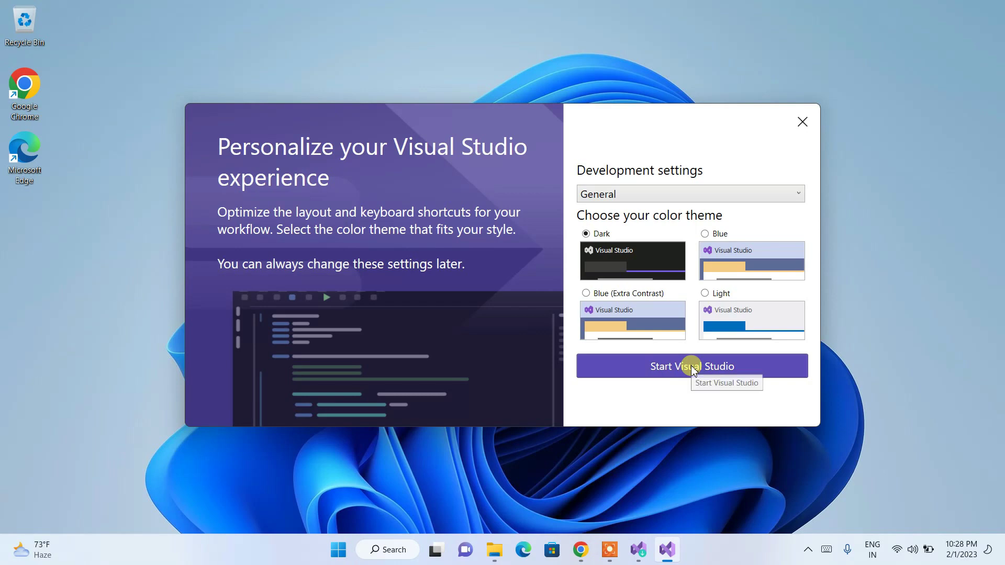
left_click(713, 365)
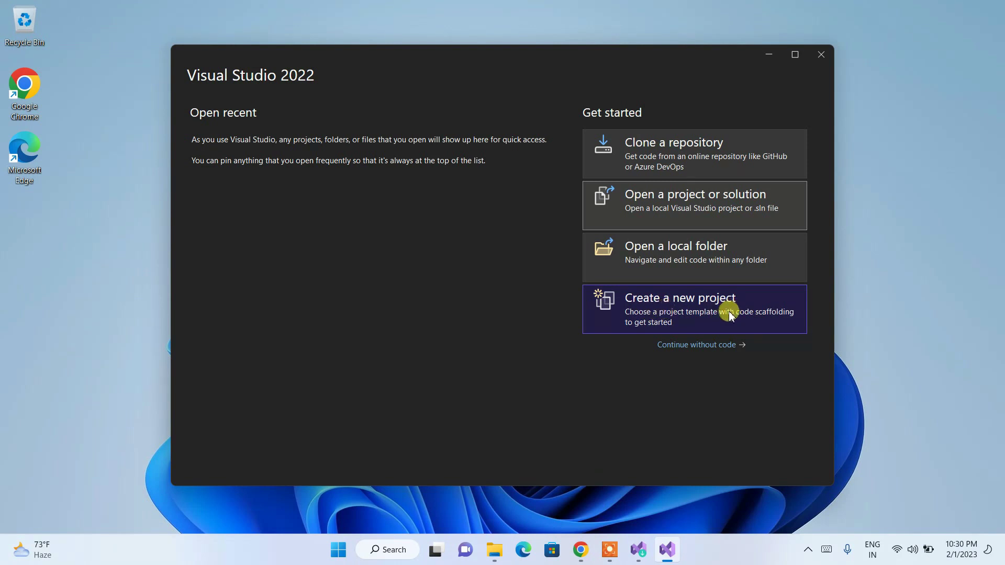
- Begin a new project and filter the templates to the Console project type
left_click(693, 304)
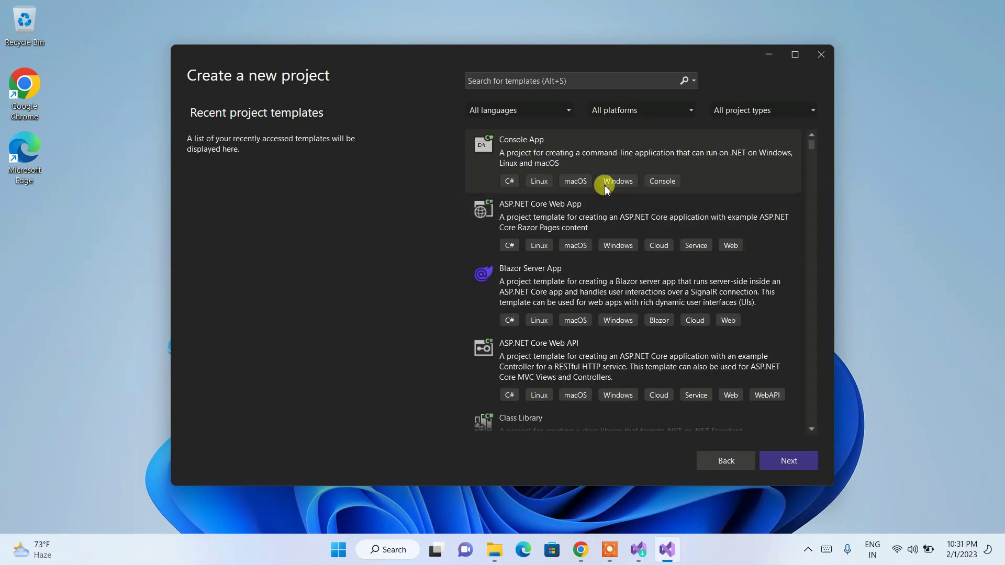
scroll(596, 175, "down", 2)
scroll(594, 173, "up", 1)
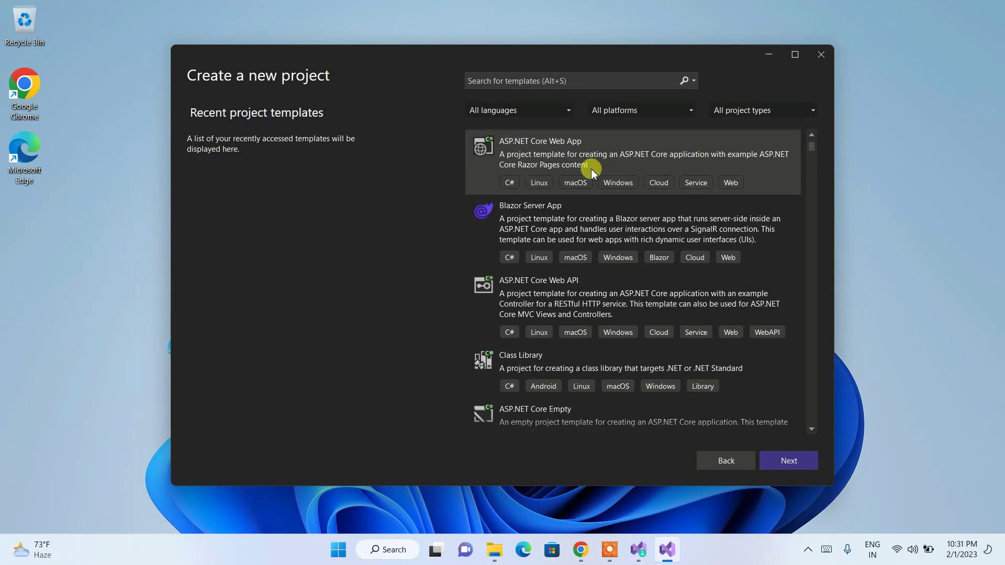
left_click(515, 111)
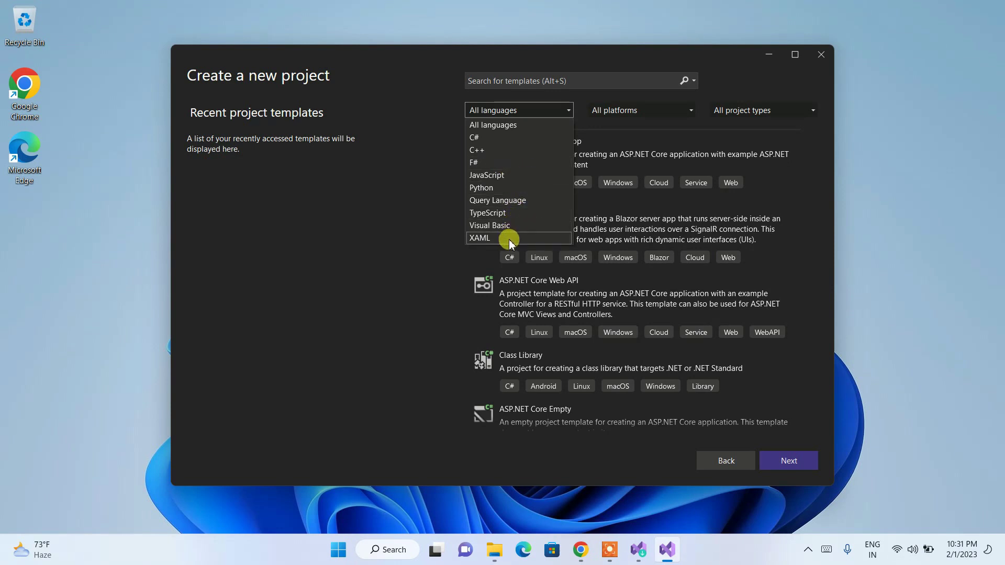
left_click(640, 111)
left_click(669, 107)
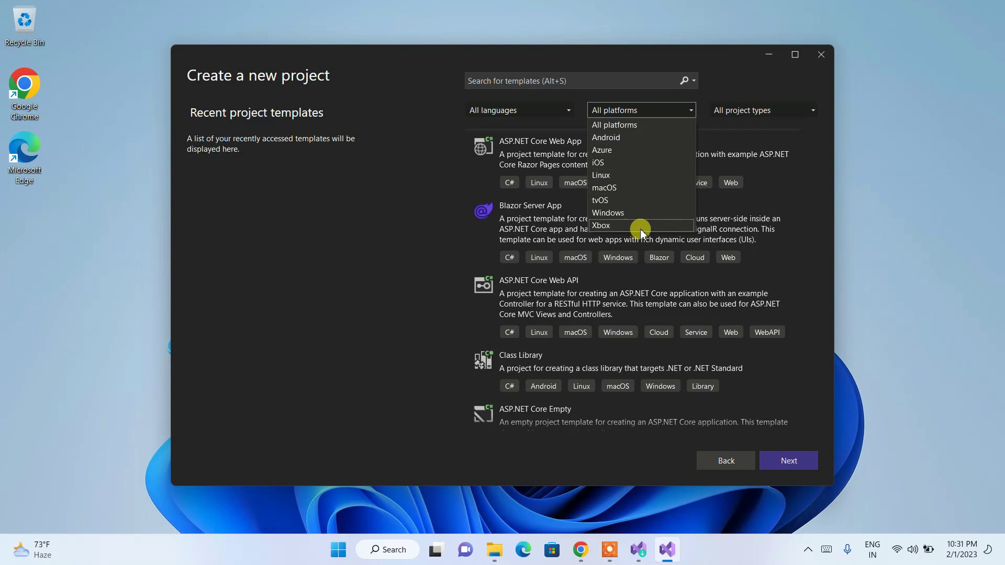
left_click(758, 76)
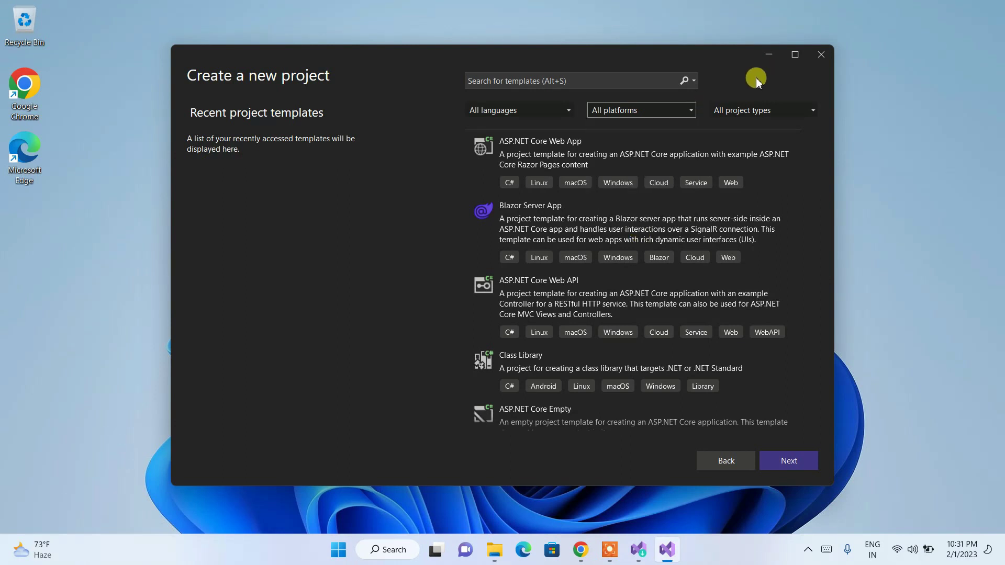
left_click(761, 113)
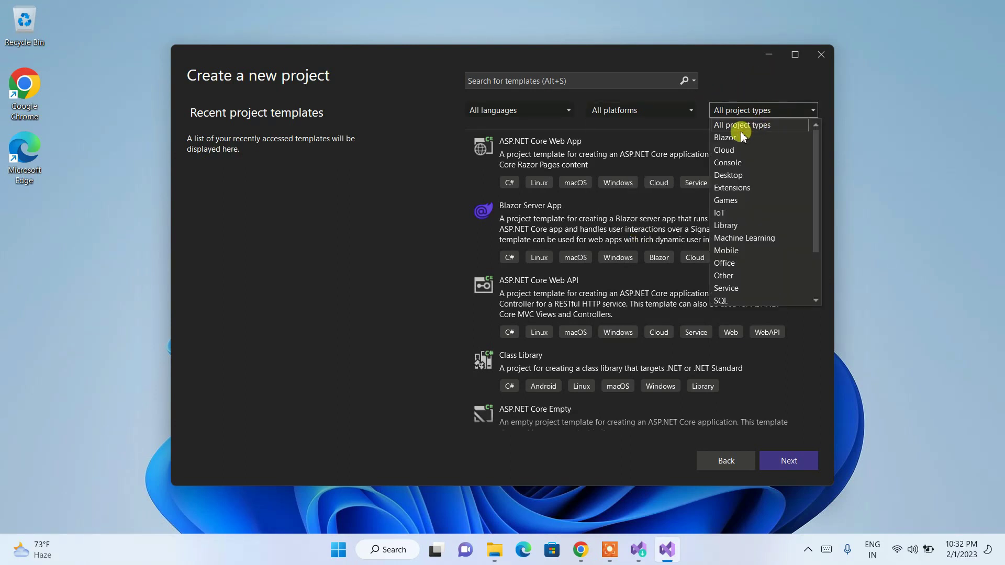
scroll(763, 181, "down", 1)
scroll(764, 188, "up", 1)
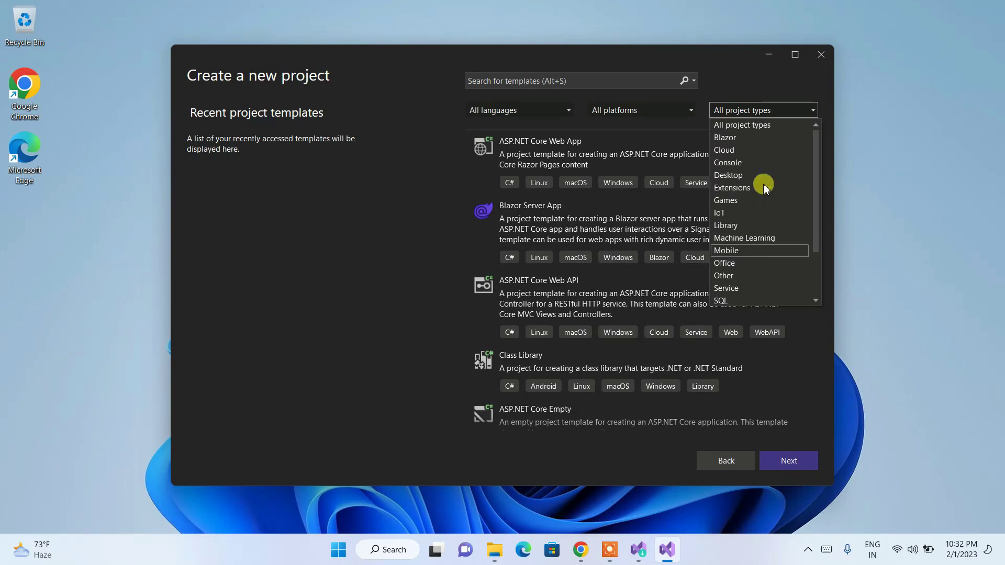
left_click(747, 163)
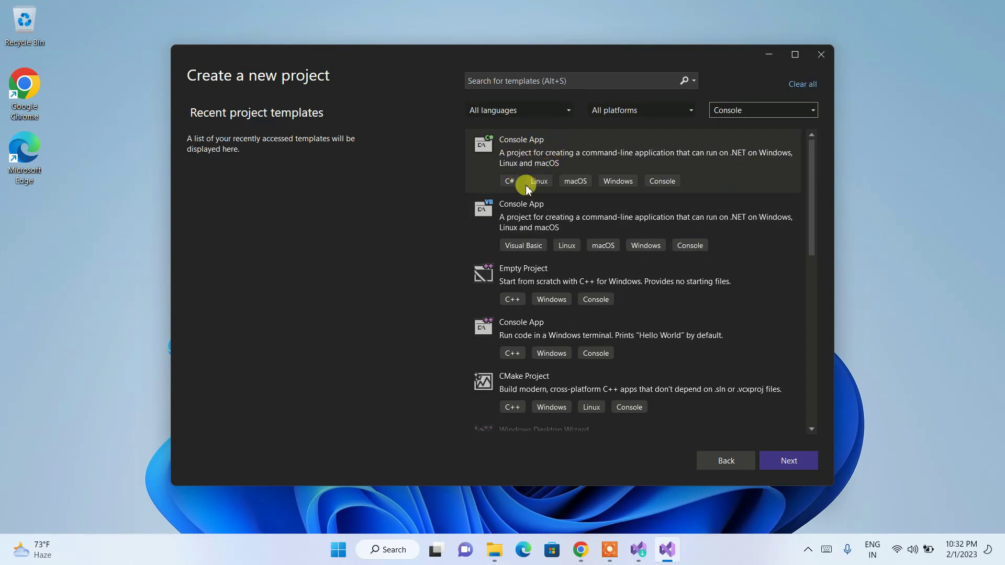
- Limit templates to C# and Windows, then proceed with the Console App template
left_click(542, 110)
left_click(507, 138)
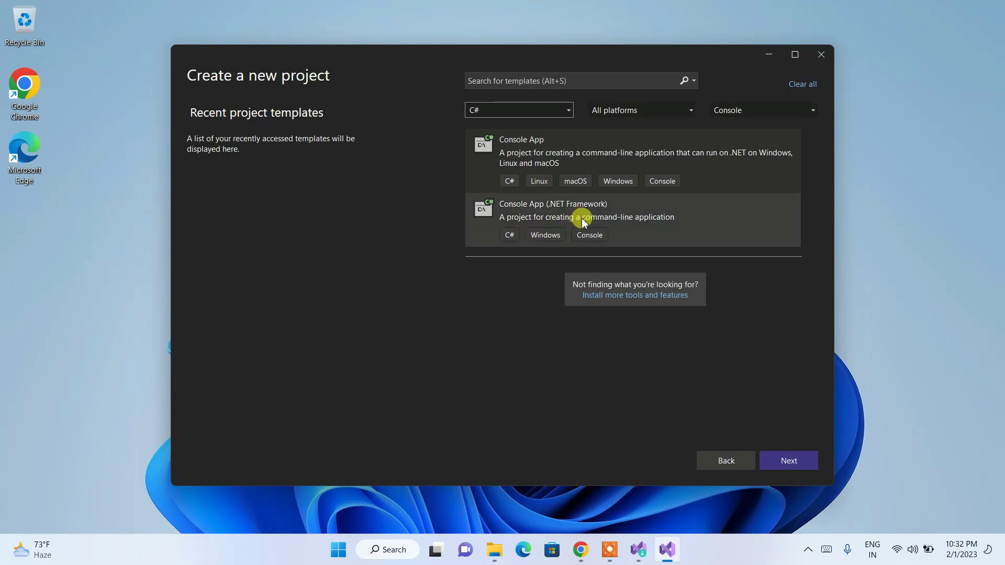
left_click(639, 110)
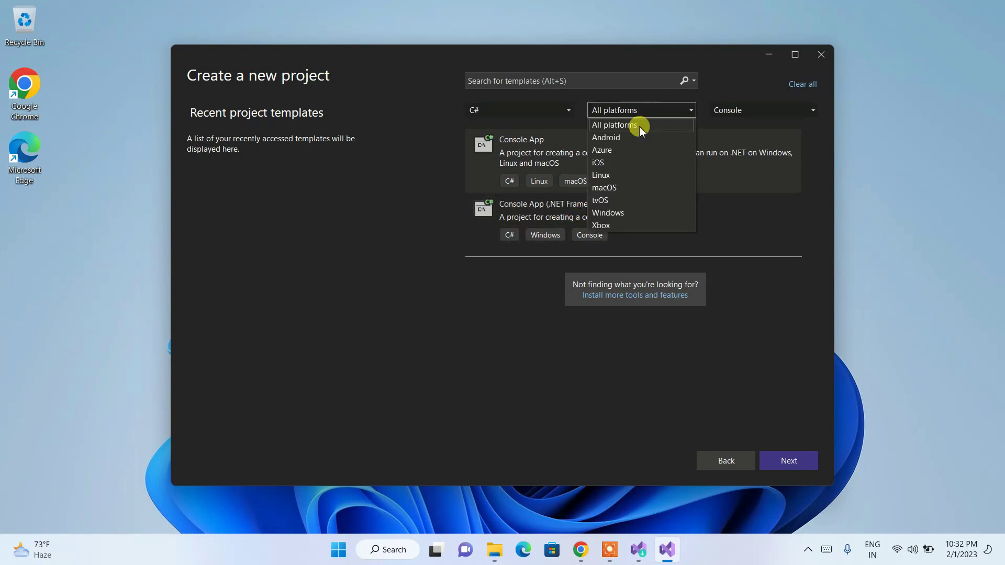
left_click(620, 214)
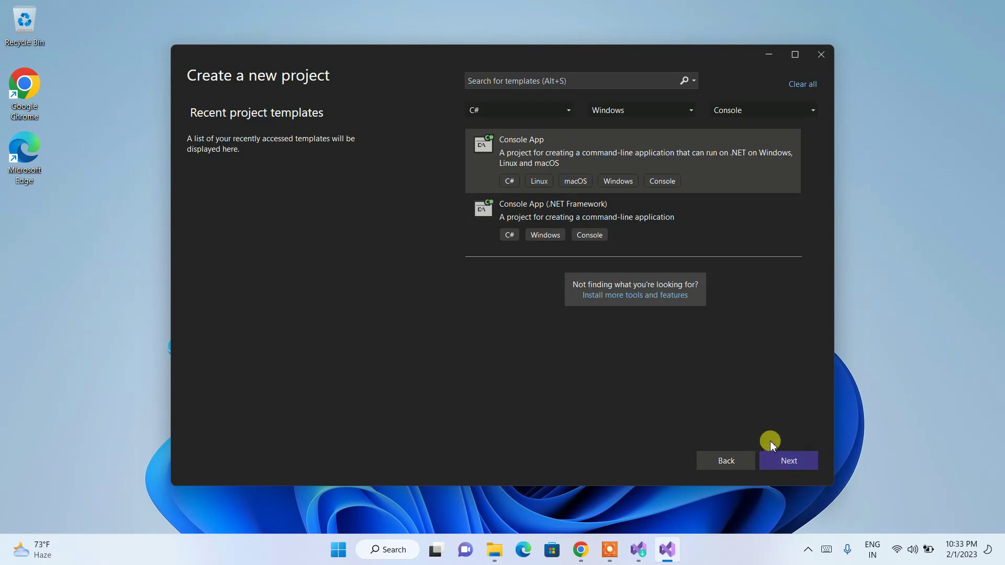
left_click(788, 464)
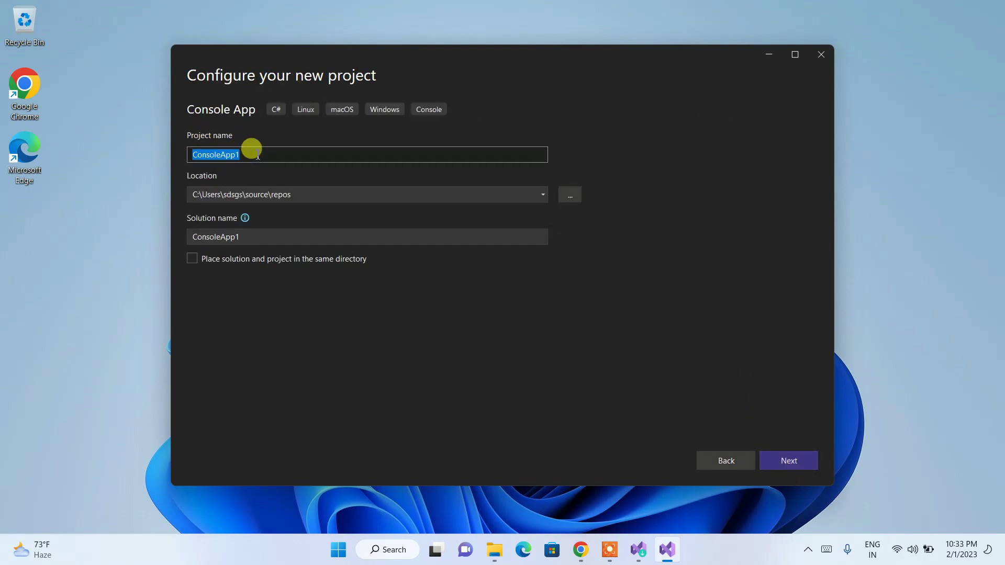
- Name the project and solution HelloCSharp in the source\repos location, then continue
type("HelloCSharp")
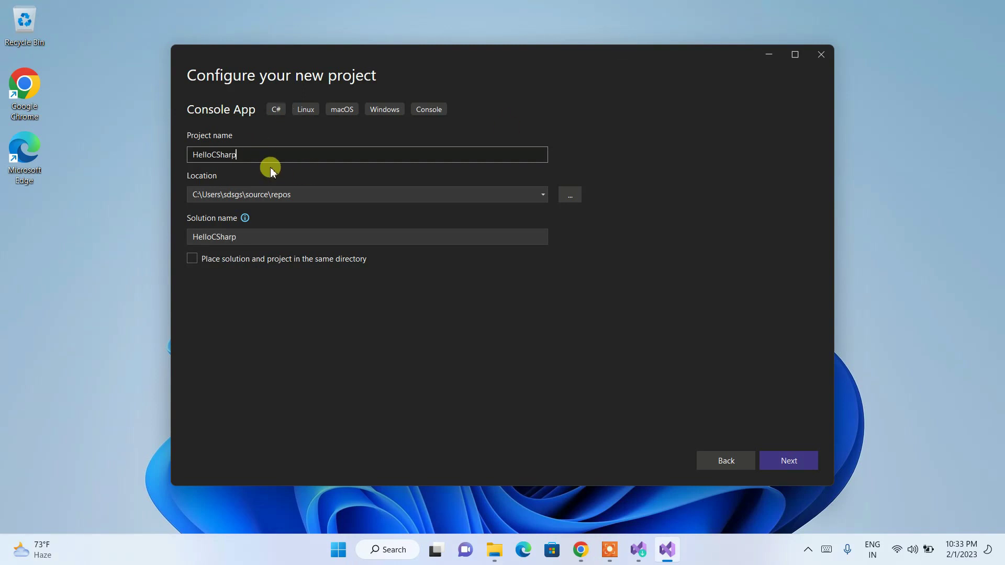
left_click(299, 195)
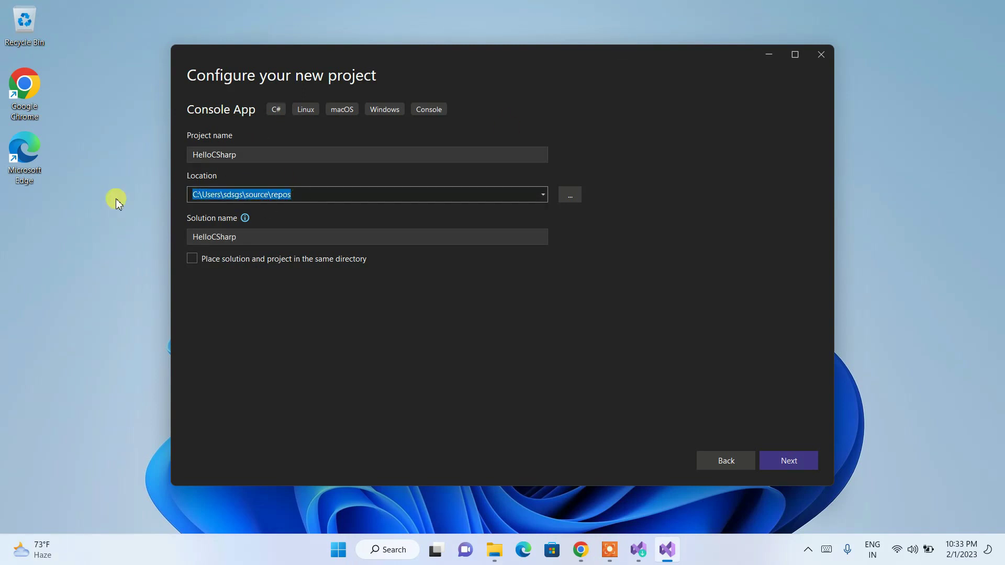
left_click(237, 237)
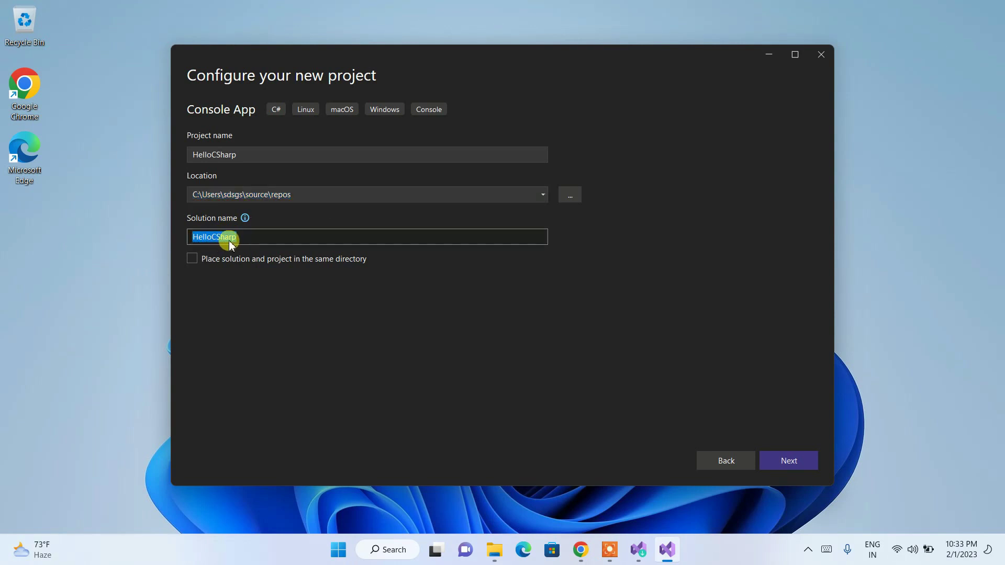
left_click(246, 231)
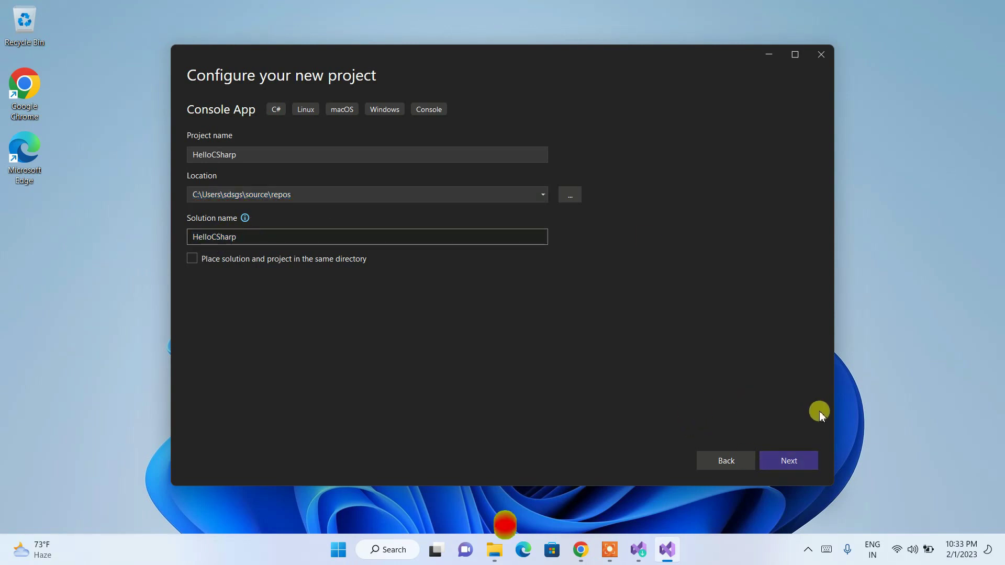
left_click(787, 461)
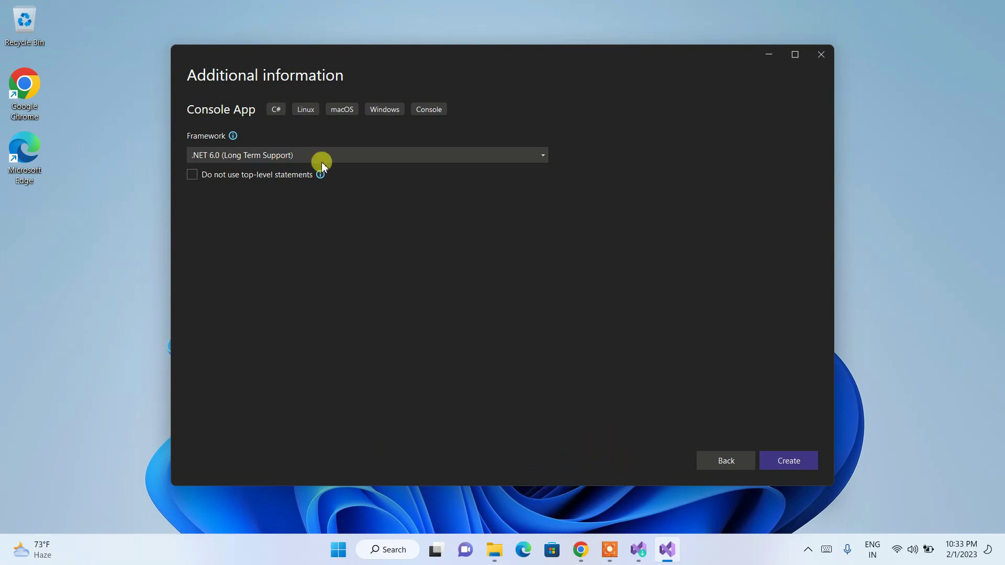
- Keep .NET 6.0 (Long Term Support) as the target framework and create the project
left_click(377, 153)
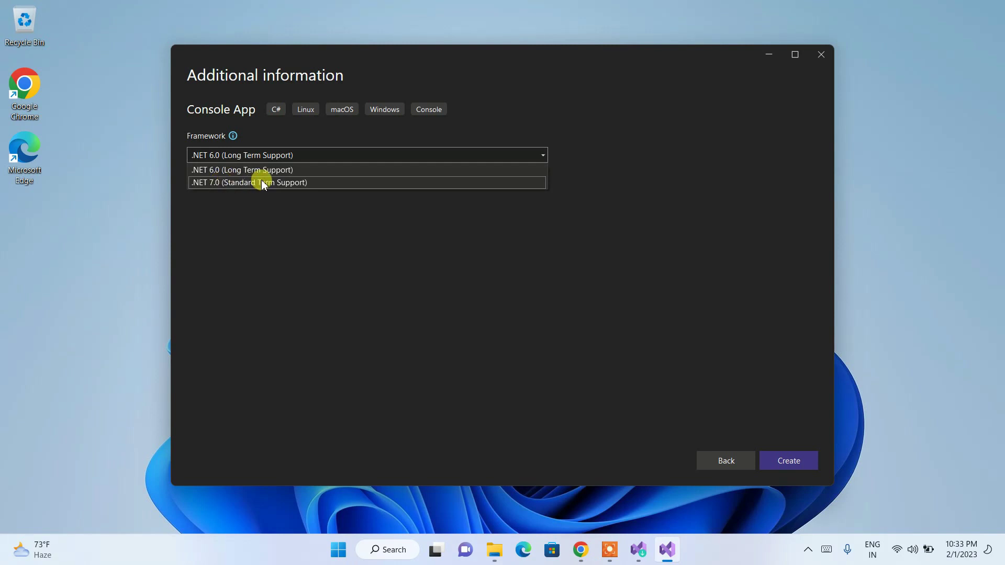
left_click(234, 246)
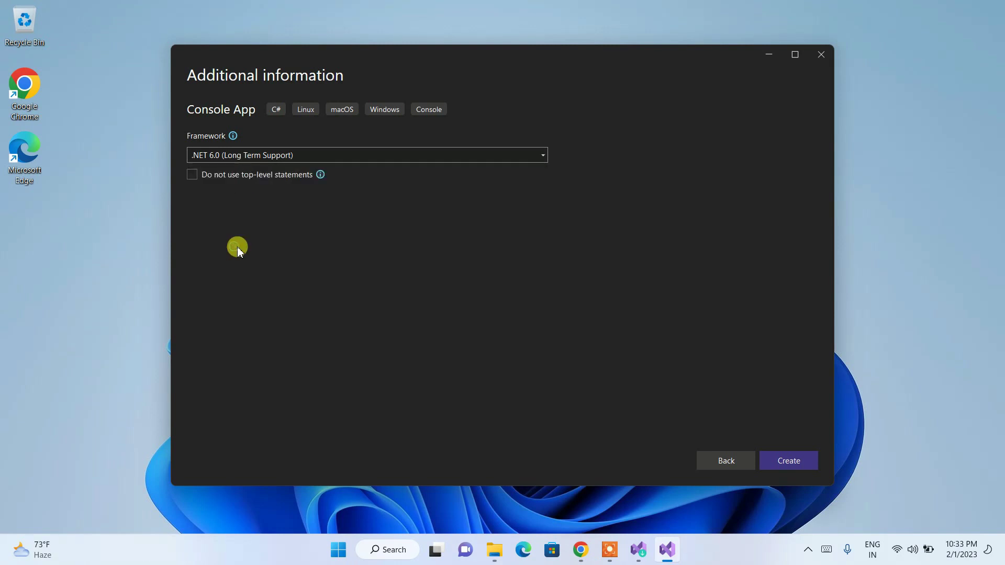
left_click(328, 156)
left_click(258, 239)
left_click(780, 458)
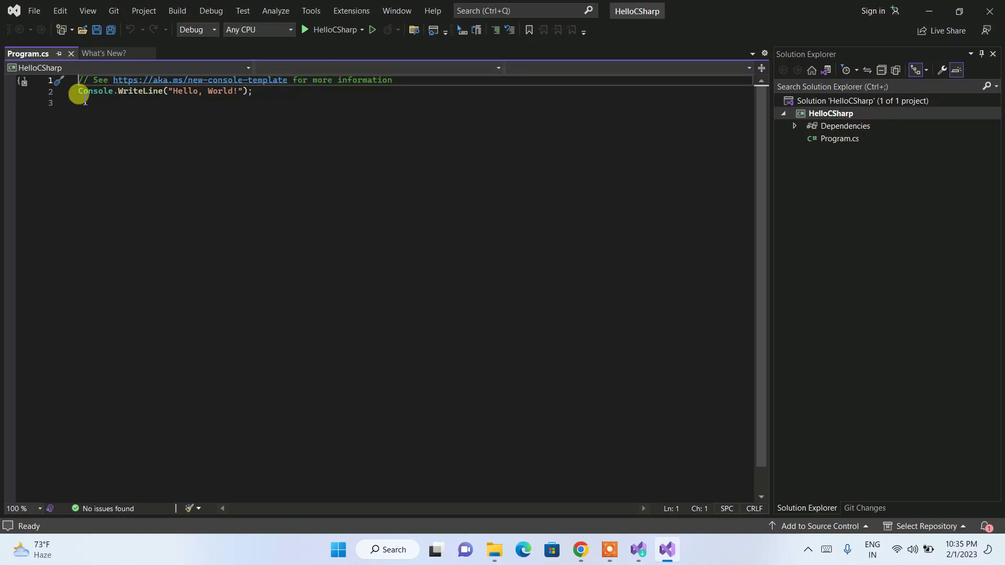
- Expand HelloCSharp's Dependencies > Frameworks to Microsoft.NETCore.App, then bring Program.cs back to front
left_click_drag(81, 92, 253, 84)
left_click(281, 87)
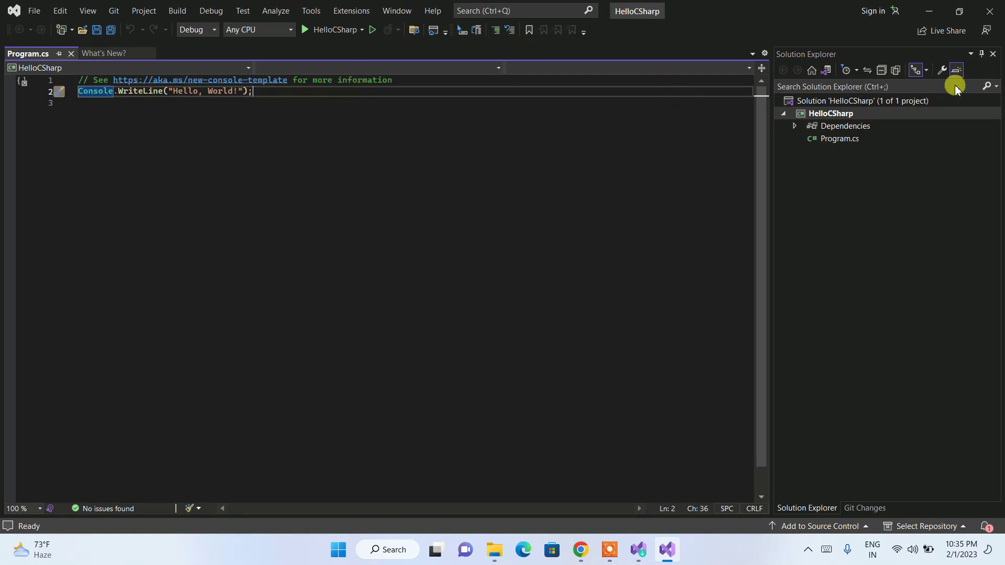
left_click(849, 102)
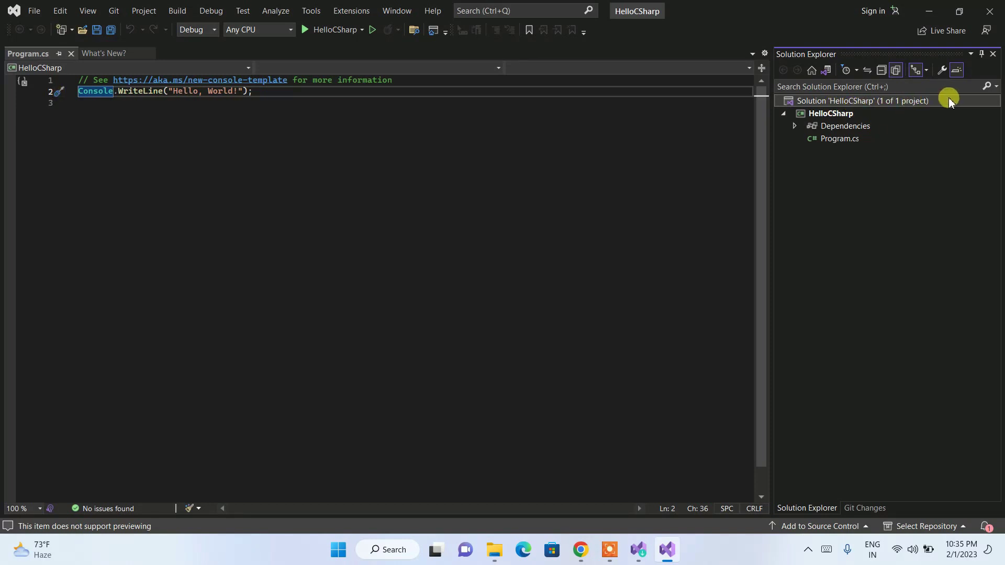
left_click(833, 114)
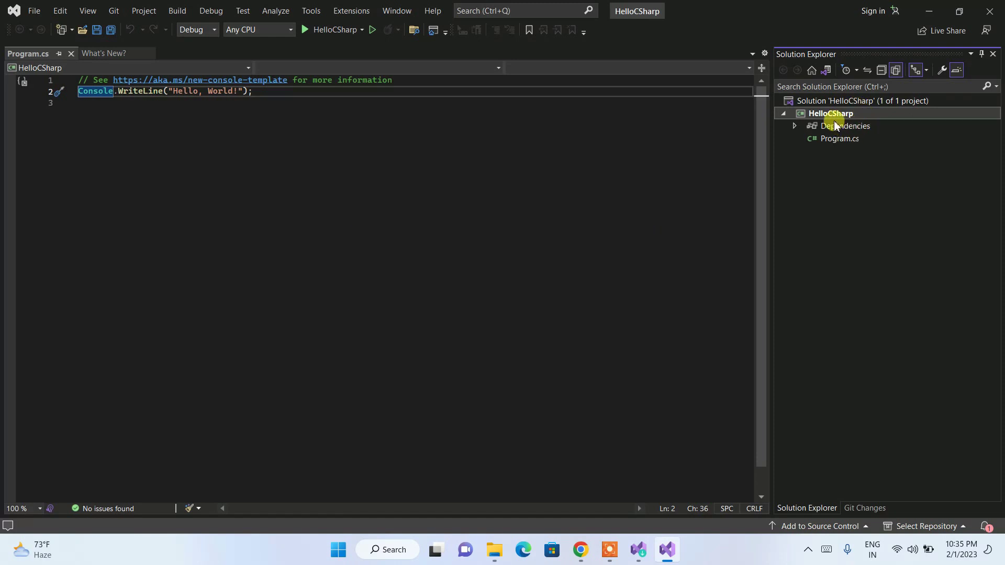
left_click(794, 126)
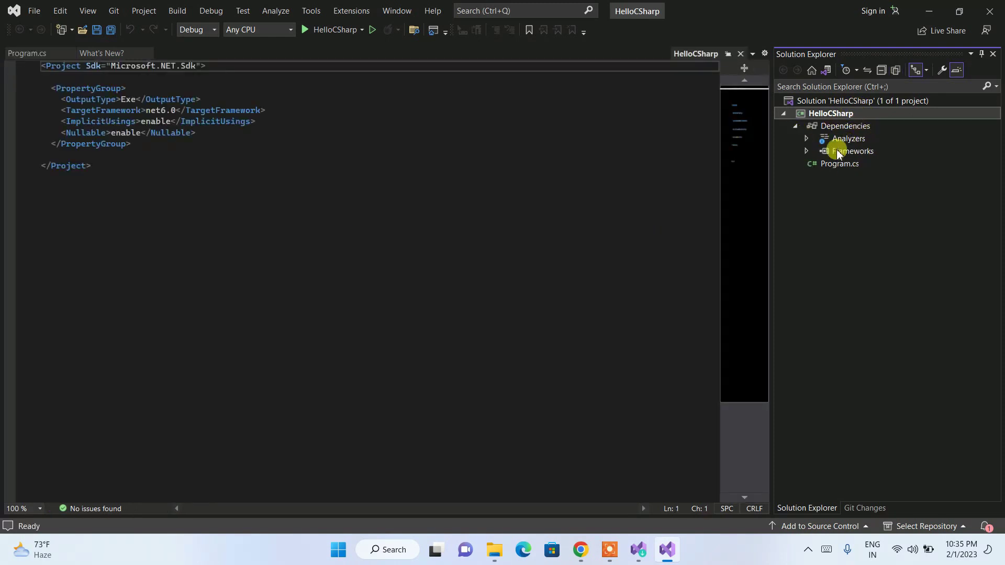
left_click(806, 151)
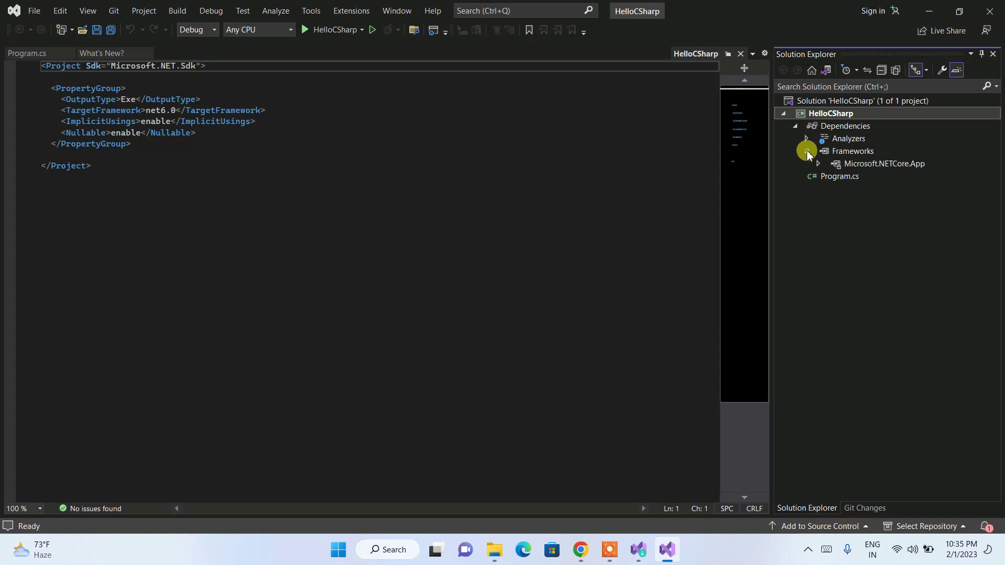
left_click(866, 165)
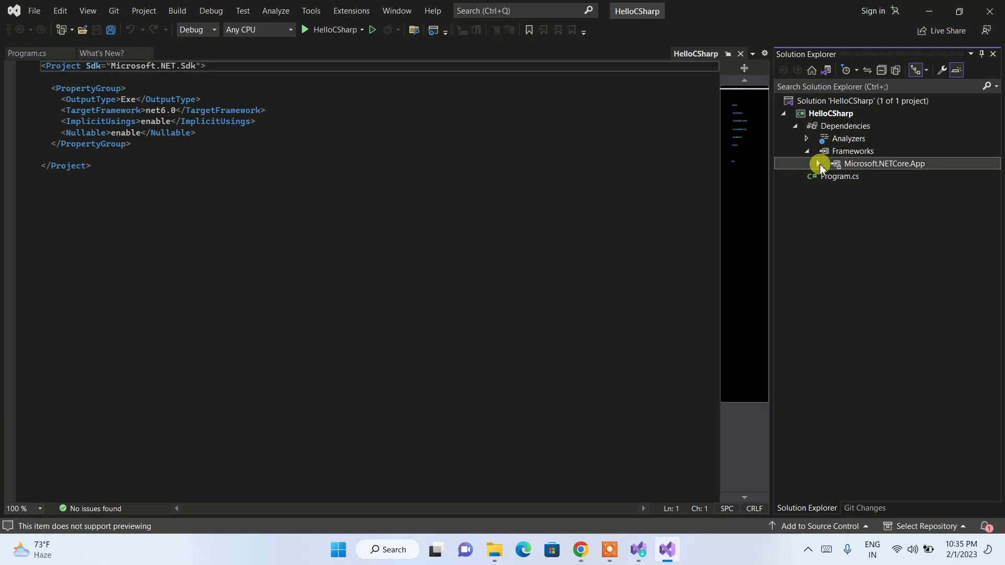
left_click(836, 177)
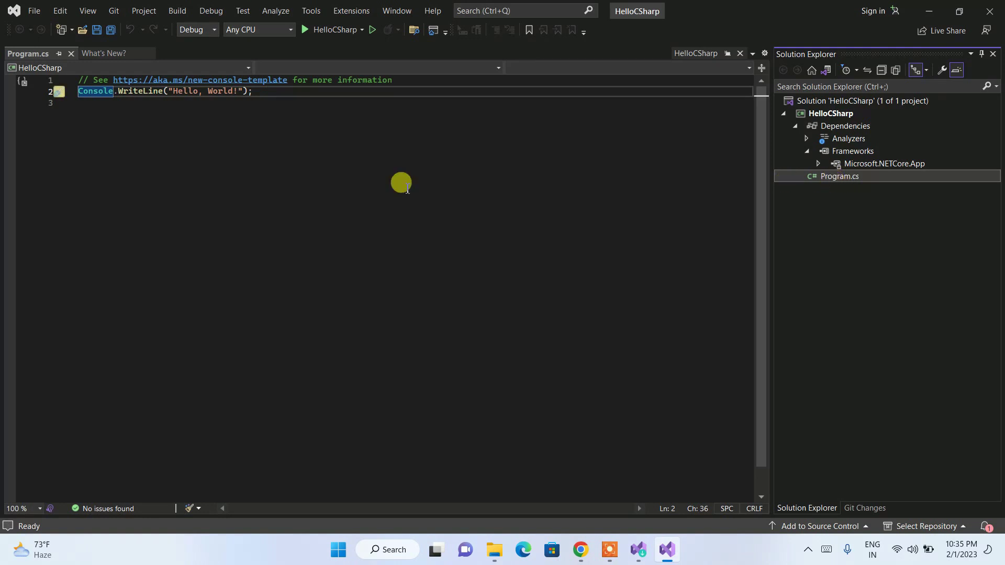
- Run HelloCSharp with F5 and check the Hello, World! line in the debug console
left_click(281, 96)
key("ctrl+shift+Home")
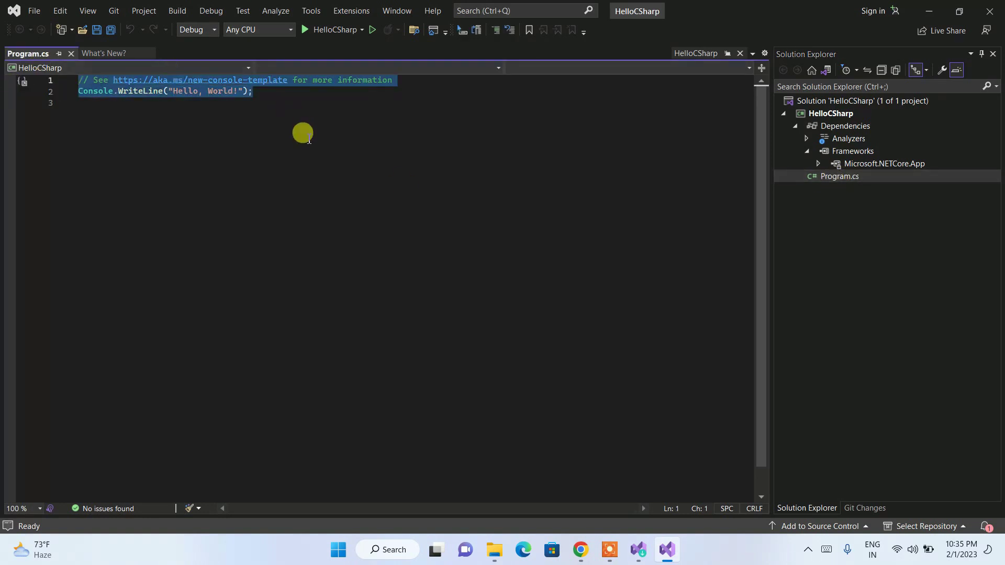
left_click(303, 135)
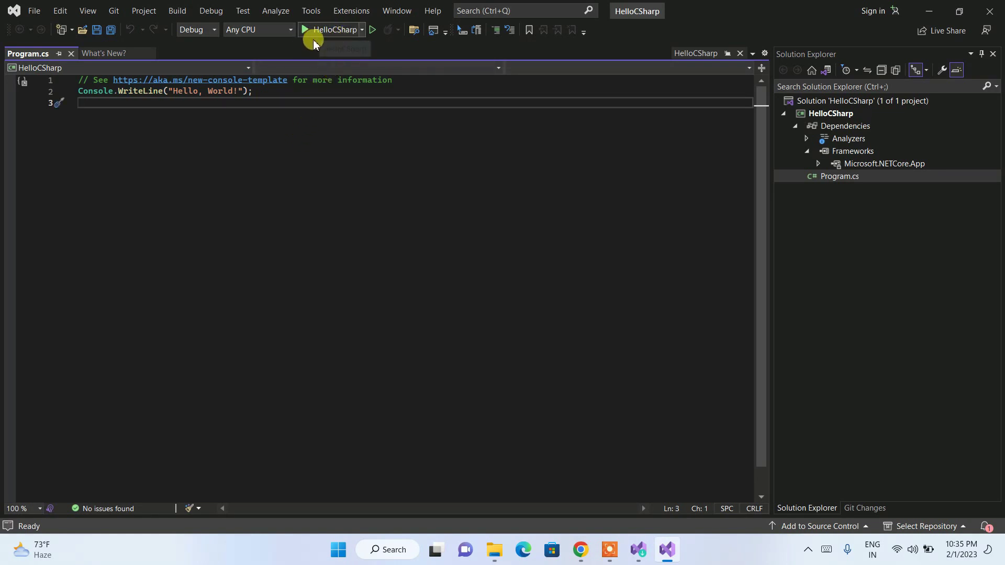
key("F5")
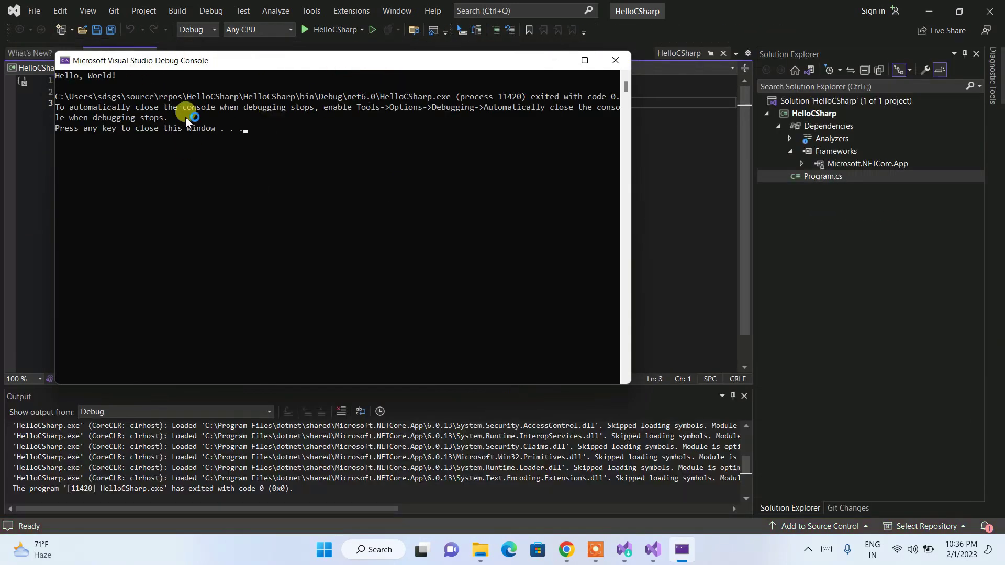
left_click_drag(124, 80, 52, 83)
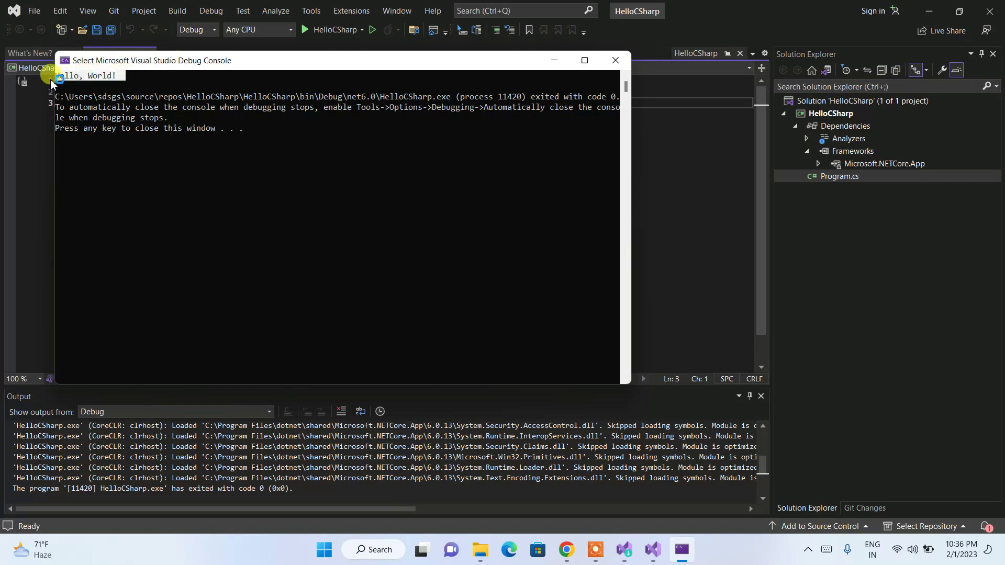
left_click(288, 149)
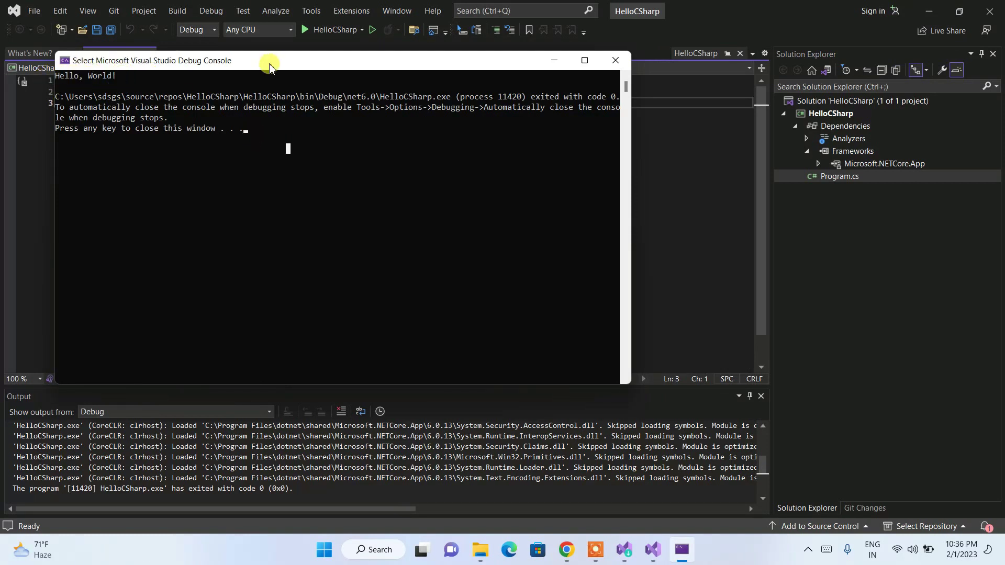